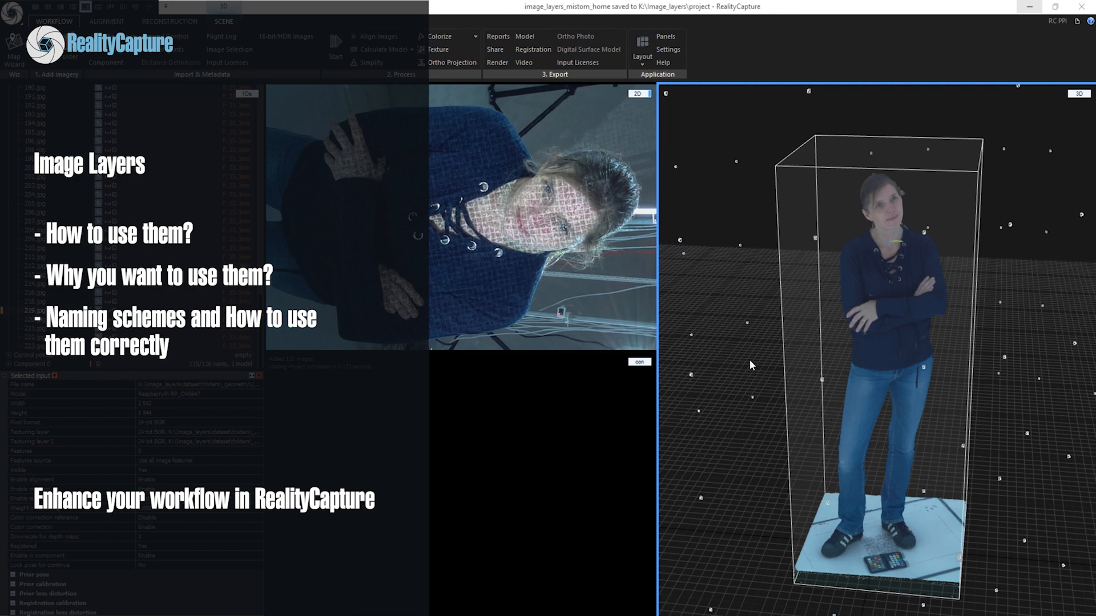
# Orbit the standing-woman scan to view it from the side.
pyautogui.moveTo(771, 363)
pyautogui.mouseDown()
pyautogui.moveTo(912, 376)
pyautogui.moveTo(762, 388)
pyautogui.moveTo(736, 355)
pyautogui.mouseUp()
pyautogui.moveTo(817, 360)
pyautogui.mouseDown()
pyautogui.moveTo(876, 359)
pyautogui.moveTo(835, 360)
pyautogui.mouseUp()
pyautogui.scroll(2, 832, 343)
pyautogui.scroll(2, 847, 311)
pyautogui.scroll(3, 874, 301)
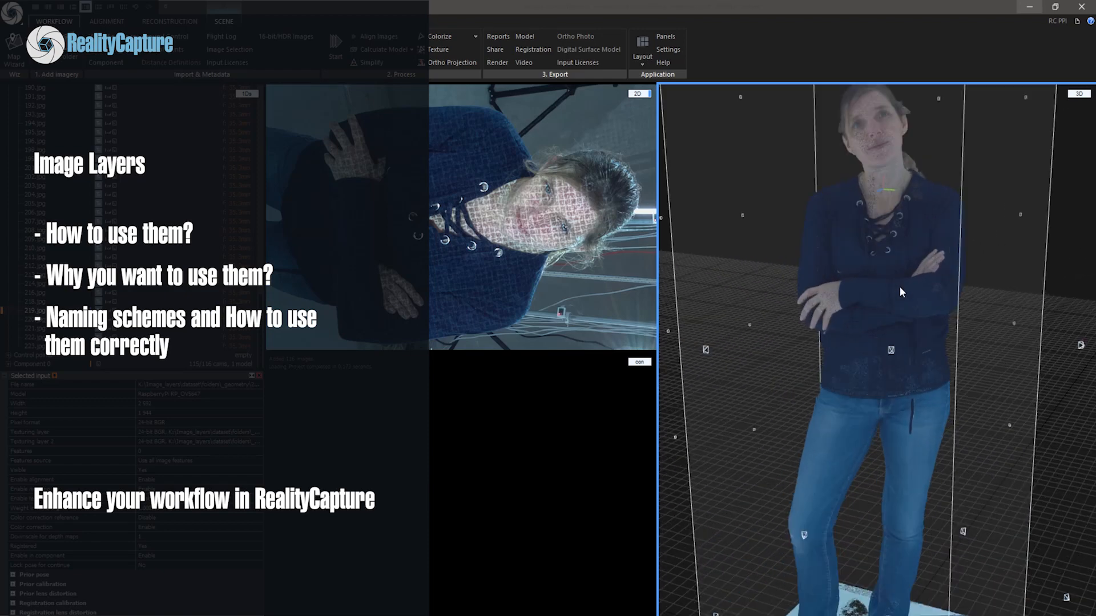
pyautogui.scroll(3, 906, 339)
pyautogui.scroll(-5, 903, 279)
pyautogui.moveTo(903, 278)
pyautogui.mouseDown()
pyautogui.moveTo(854, 290)
pyautogui.moveTo(924, 289)
pyautogui.moveTo(904, 314)
pyautogui.moveTo(958, 313)
pyautogui.moveTo(862, 306)
pyautogui.mouseUp()
pyautogui.scroll(3, 945, 299)
pyautogui.scroll(2, 931, 295)
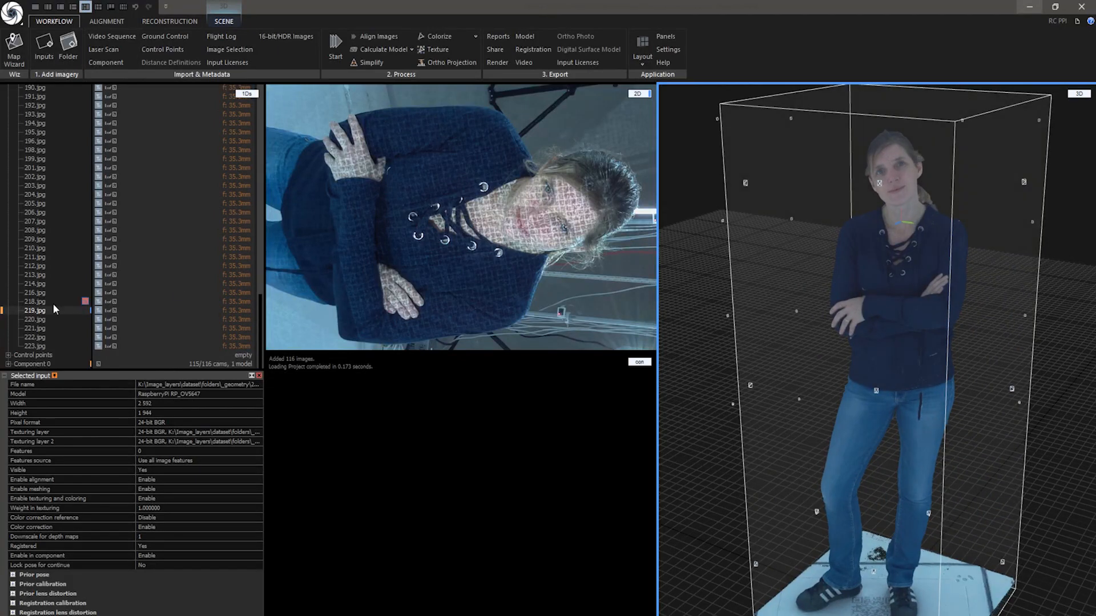
# Expand Component 0 > Model 1 > Model Textures and display Color Layer 1's line pattern on the scan.
pyautogui.click(8, 365)
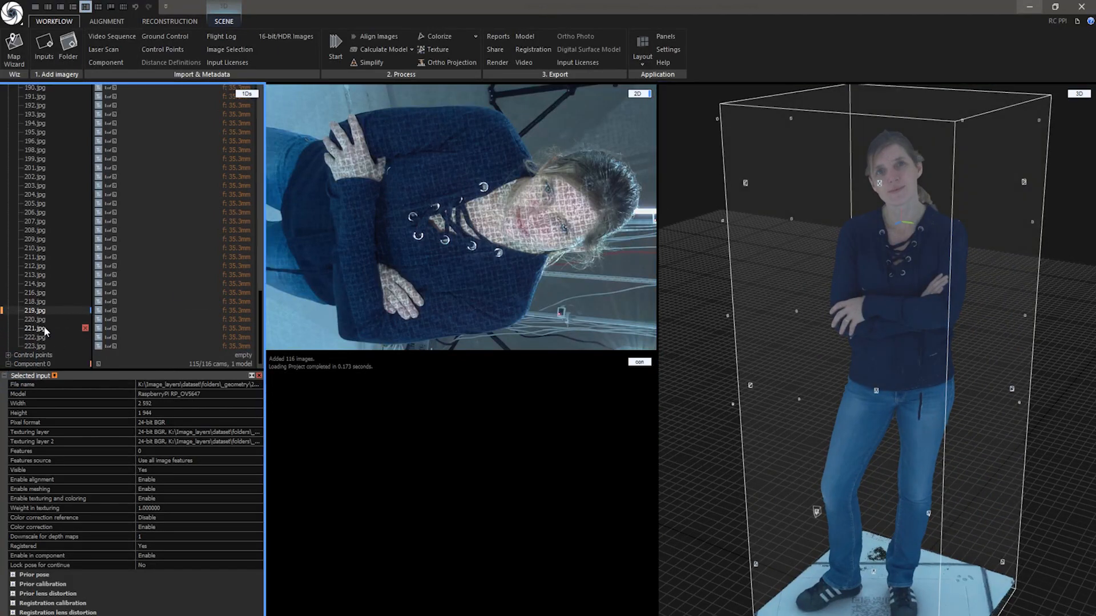
pyautogui.click(18, 364)
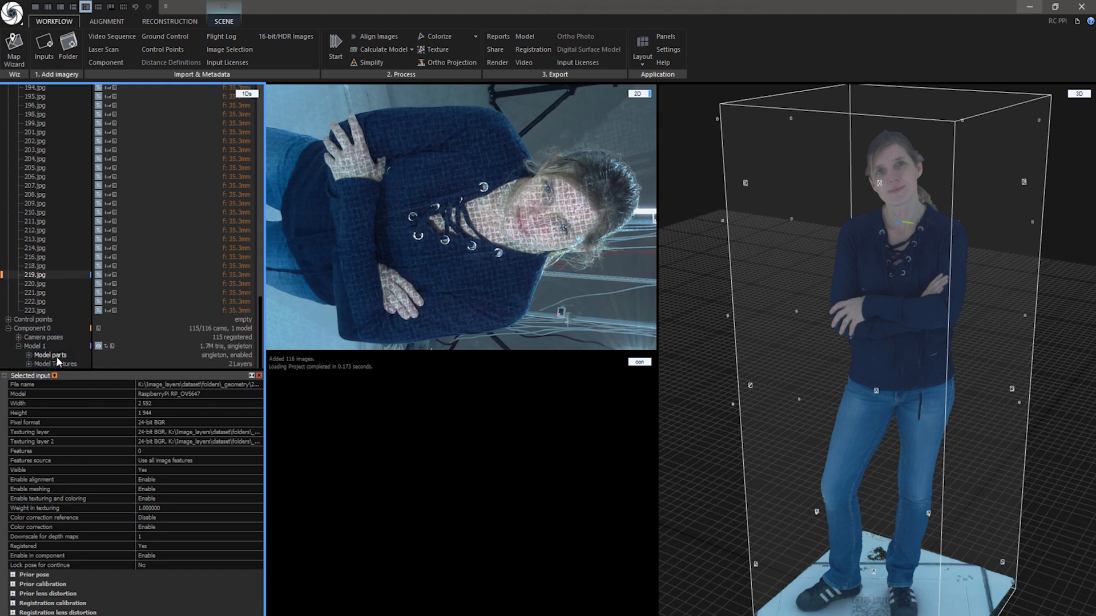
pyautogui.click(28, 364)
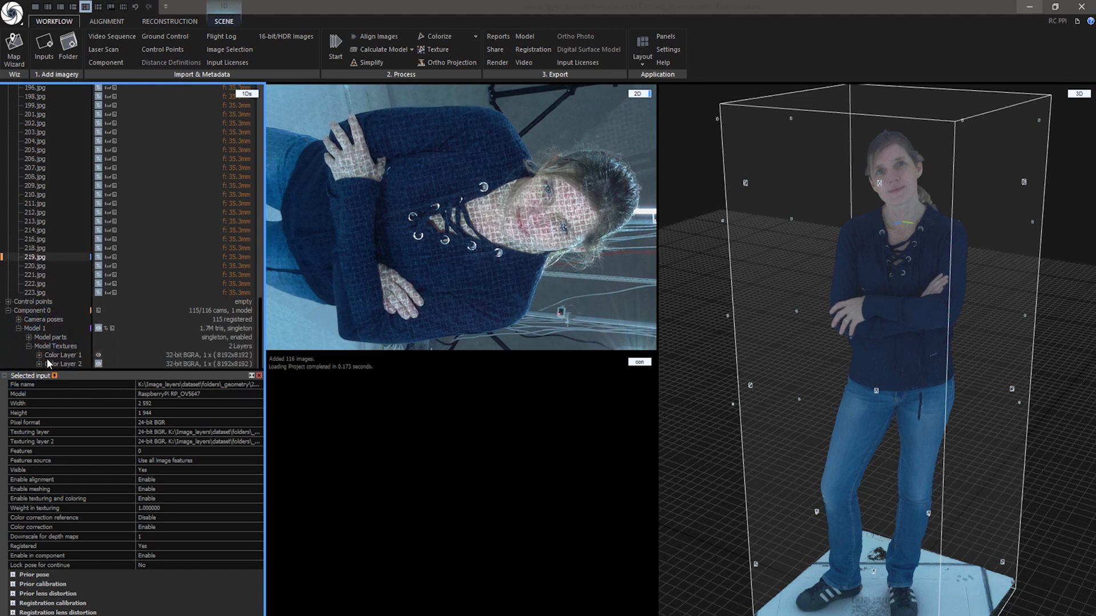
pyautogui.click(98, 355)
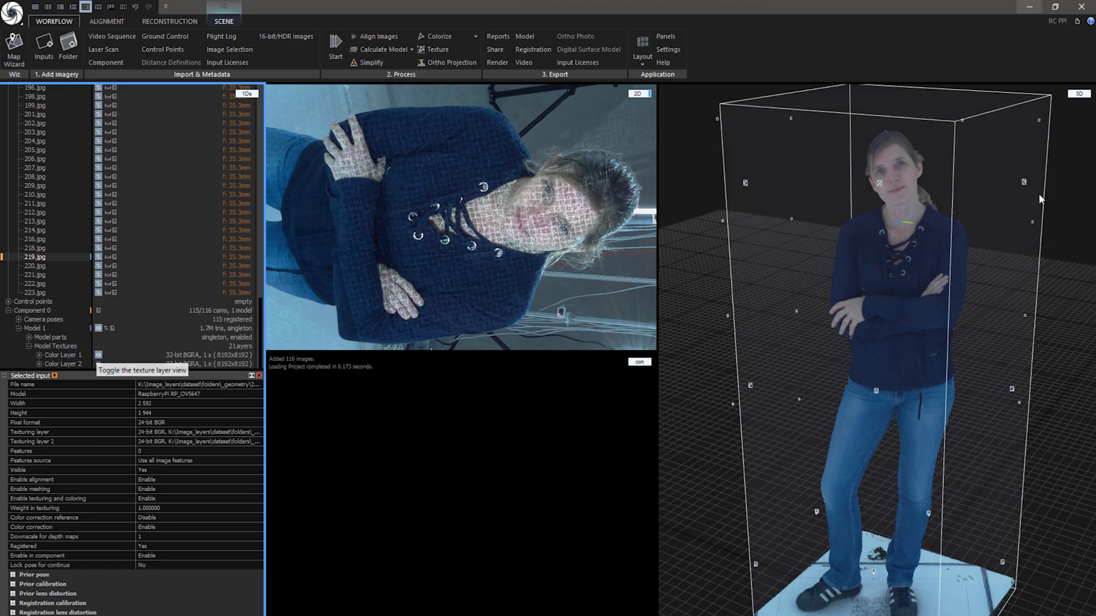
pyautogui.scroll(2, 907, 166)
pyautogui.scroll(2, 903, 171)
pyautogui.scroll(1, 894, 186)
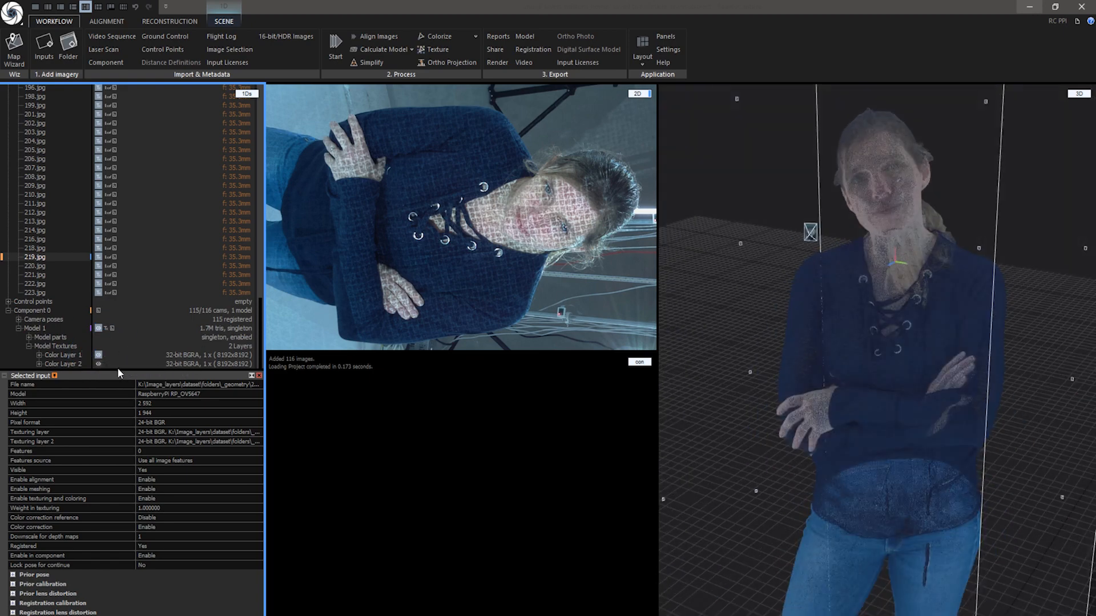
# Set the scene rendering Mode to Sweet and view the model from a three-quarter angle.
pyautogui.click(224, 20)
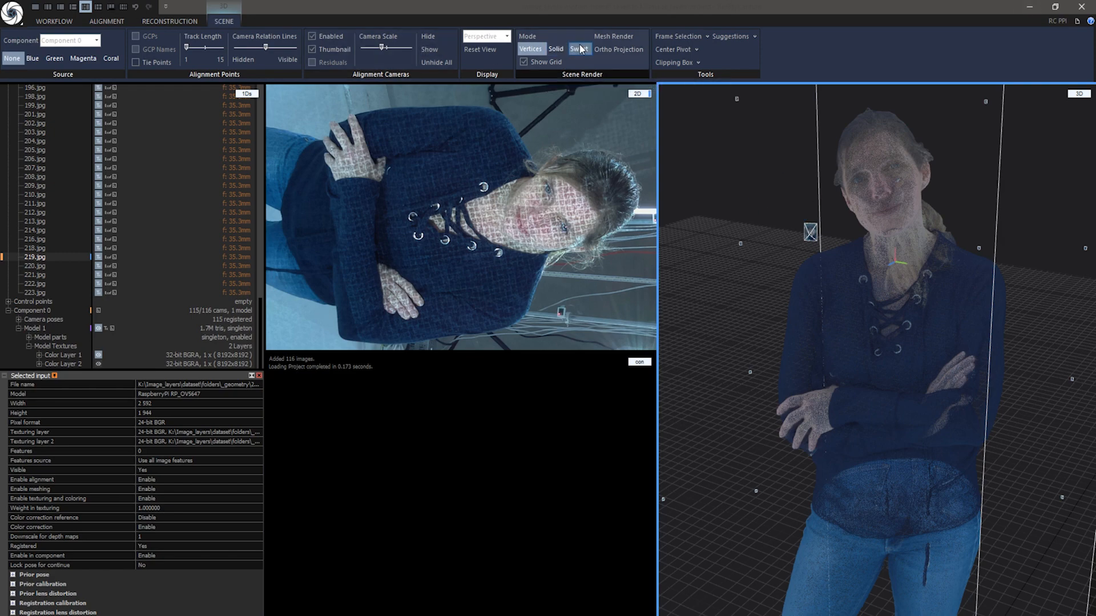
pyautogui.click(580, 49)
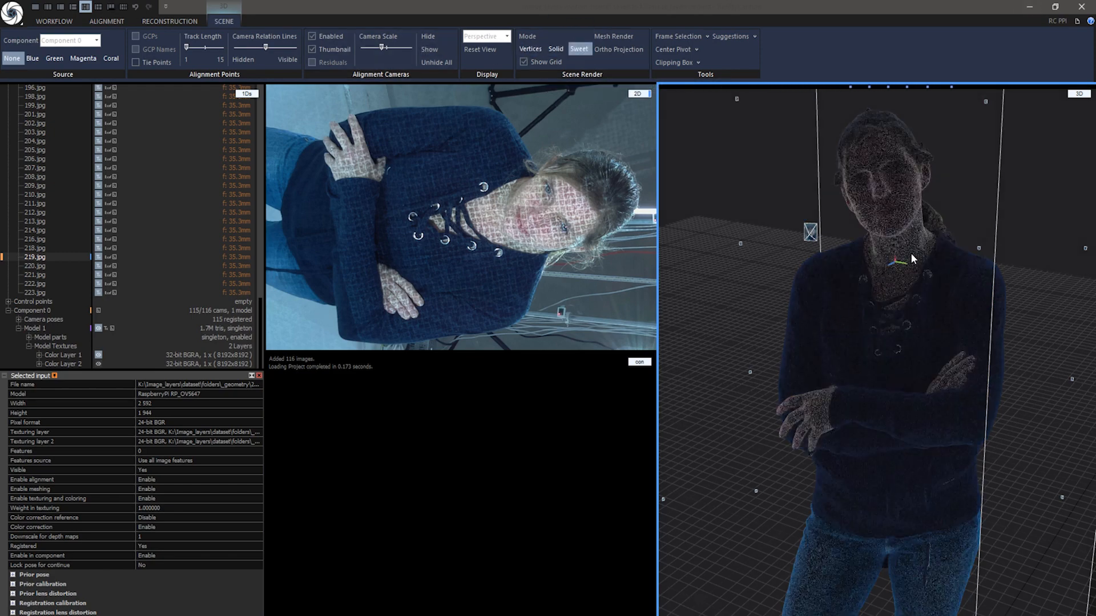
pyautogui.moveTo(1003, 286)
pyautogui.mouseDown()
pyautogui.moveTo(918, 296)
pyautogui.moveTo(1067, 300)
pyautogui.moveTo(844, 302)
pyautogui.mouseUp()
pyautogui.scroll(-3, 927, 317)
pyautogui.scroll(-3, 910, 316)
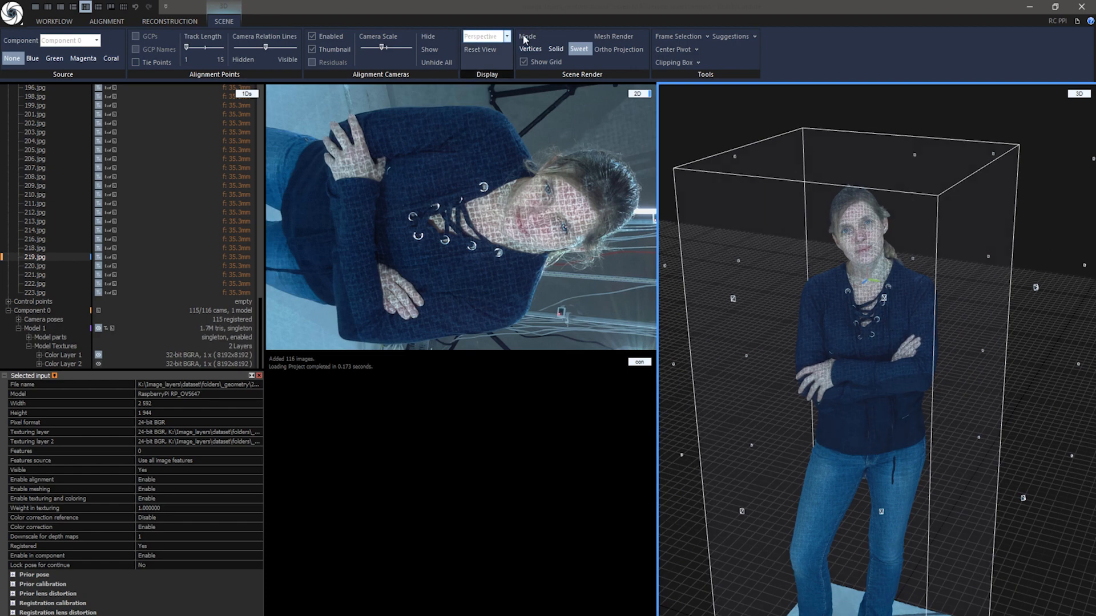
# Show Color Layer 2 so the scan returns to the clean texture.
pyautogui.click(99, 364)
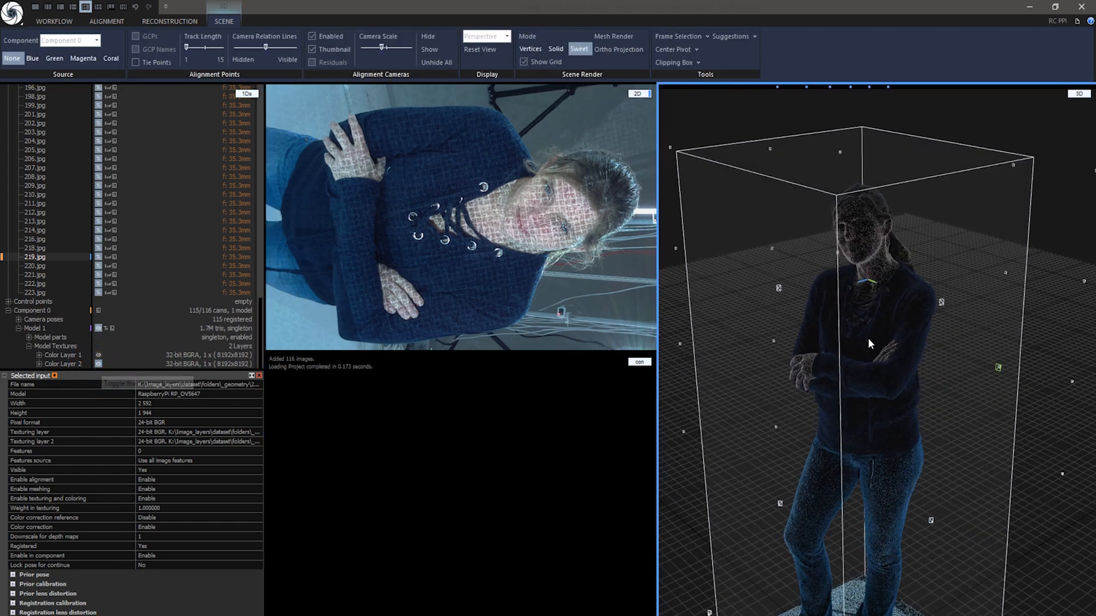
pyautogui.moveTo(867, 338)
pyautogui.mouseDown()
pyautogui.moveTo(999, 341)
pyautogui.moveTo(912, 299)
pyautogui.moveTo(920, 324)
pyautogui.mouseUp()
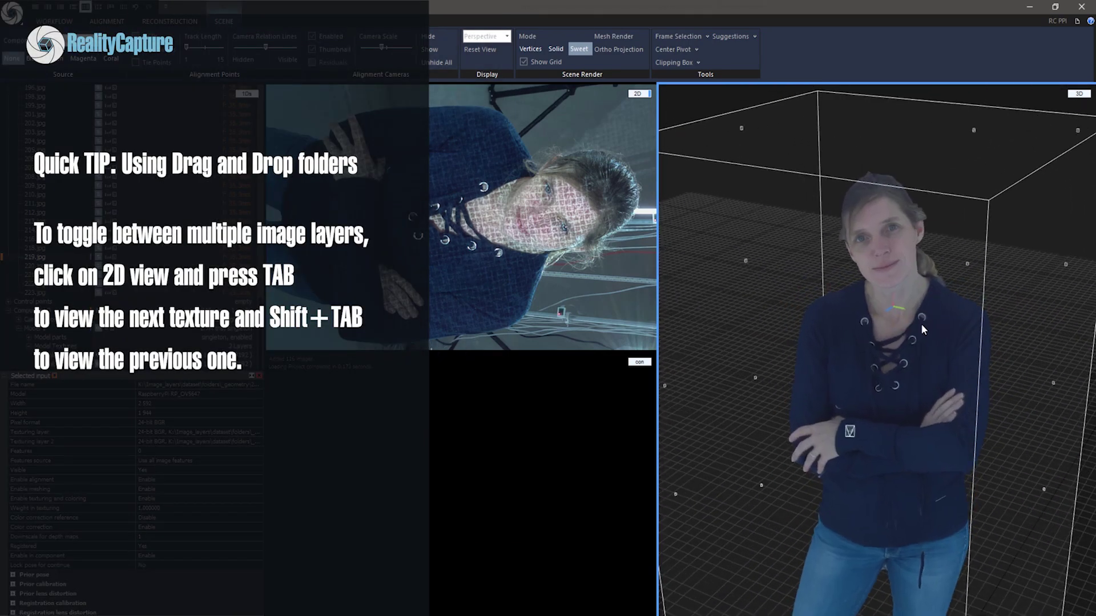
# Cycle the active 2D photo to its next image layer and back with Tab and Shift+Tab.
pyautogui.click(546, 249)
pyautogui.press('Tab')
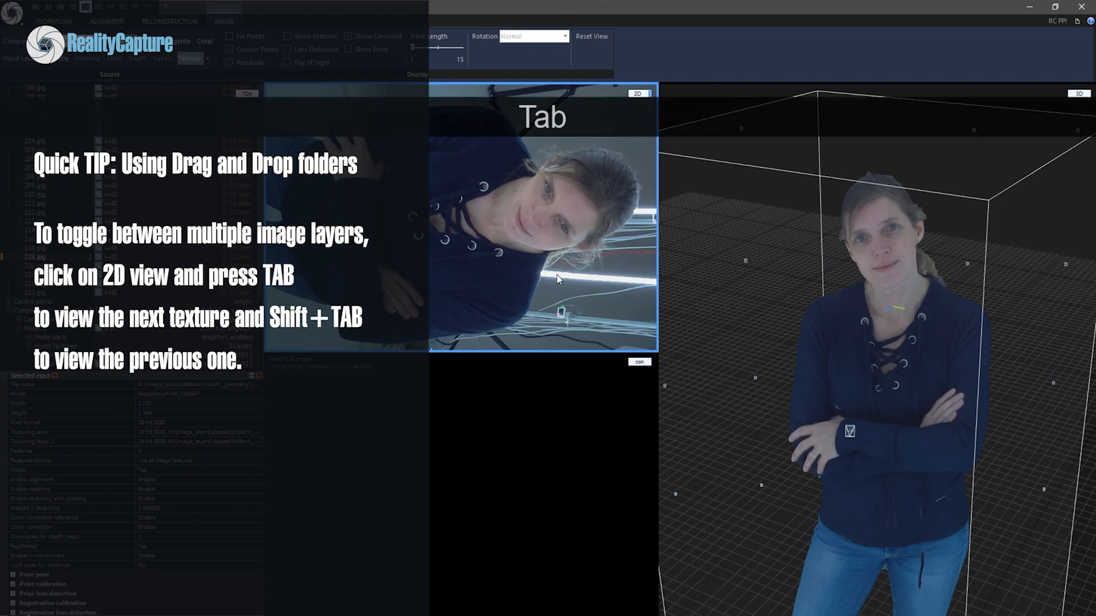
pyautogui.hotkey('shift', 'Tab')
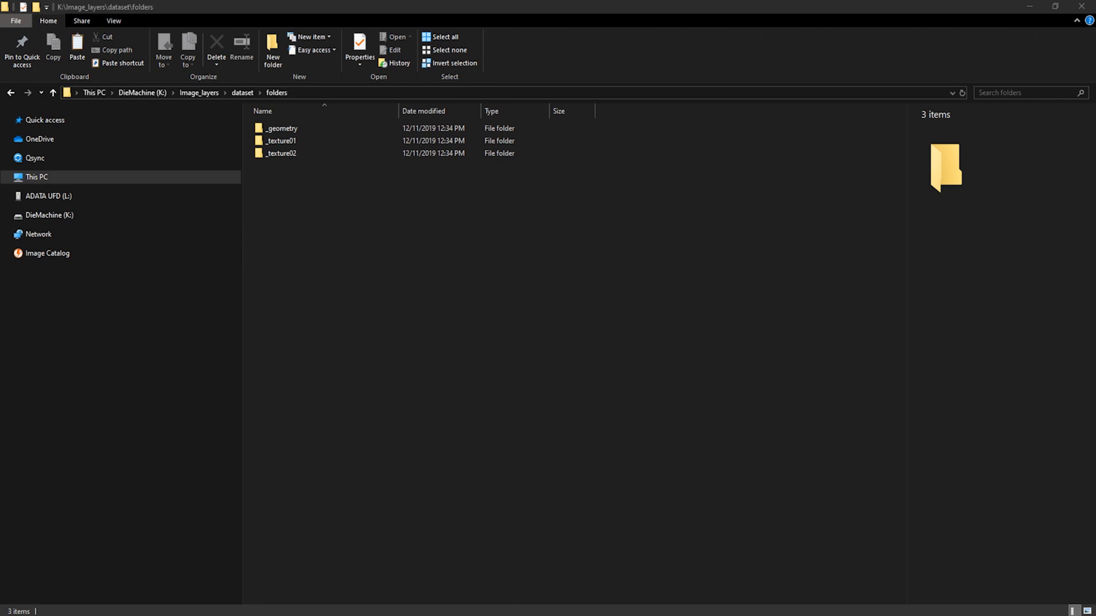
# Browse into bad_folders and step through its _geometry, _texture01 and _texture02 subfolders.
pyautogui.click(240, 90)
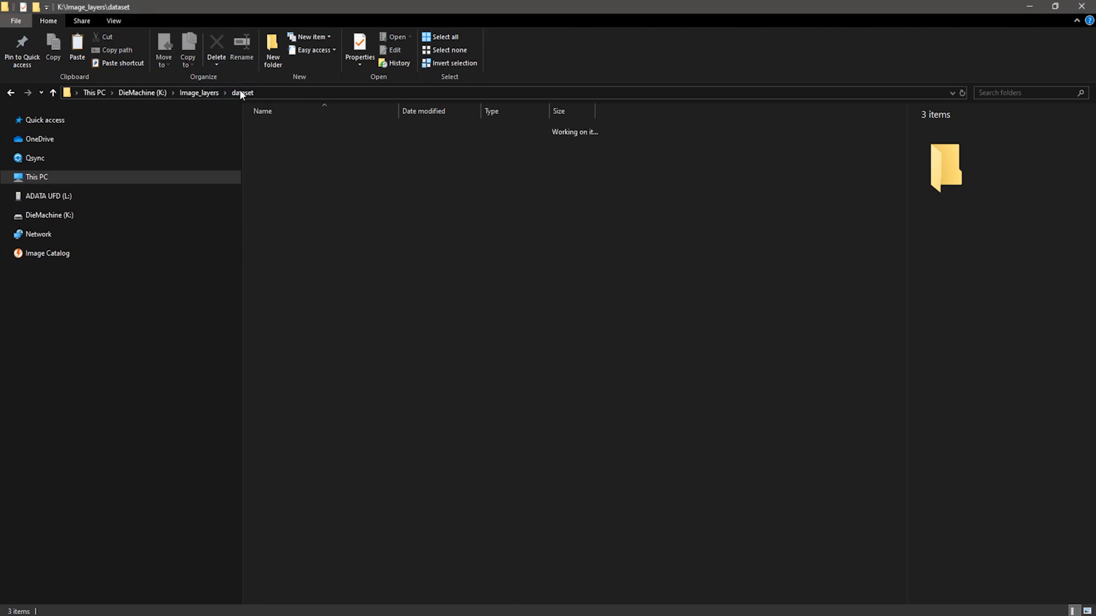
pyautogui.doubleClick(274, 128)
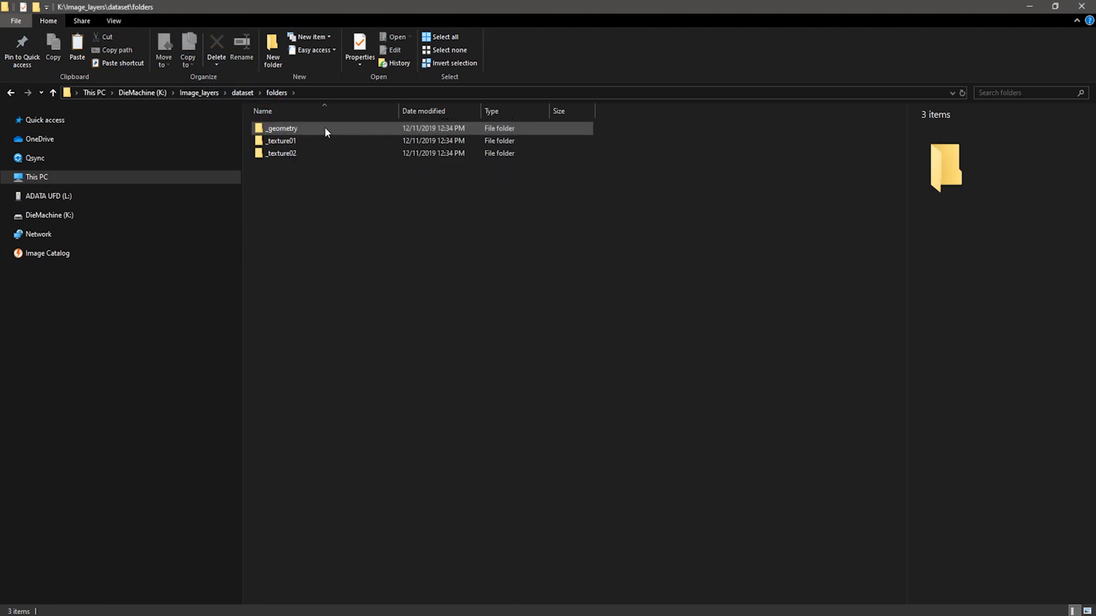
pyautogui.click(325, 127)
pyautogui.click(325, 140)
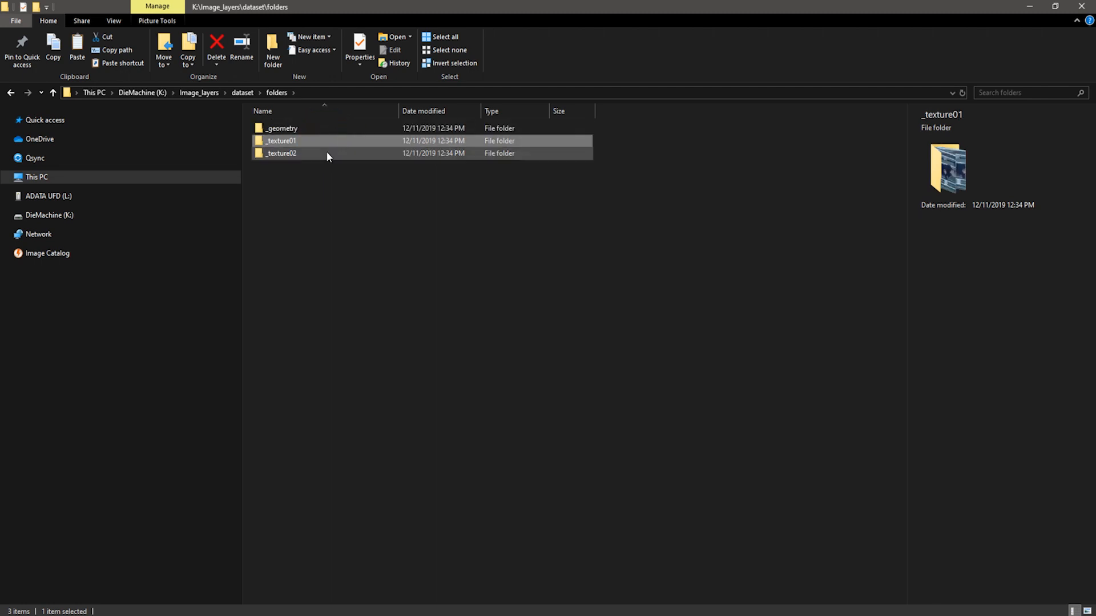
pyautogui.click(325, 152)
pyautogui.click(328, 190)
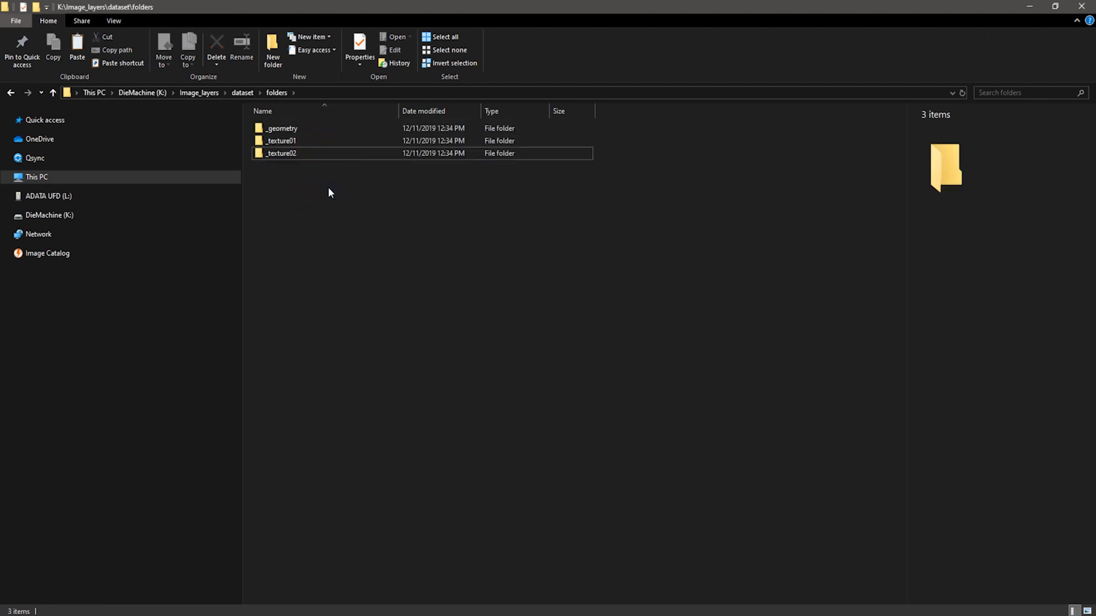
# Highlight the three subfolders again, then go back up to the dataset folder.
pyautogui.click(324, 127)
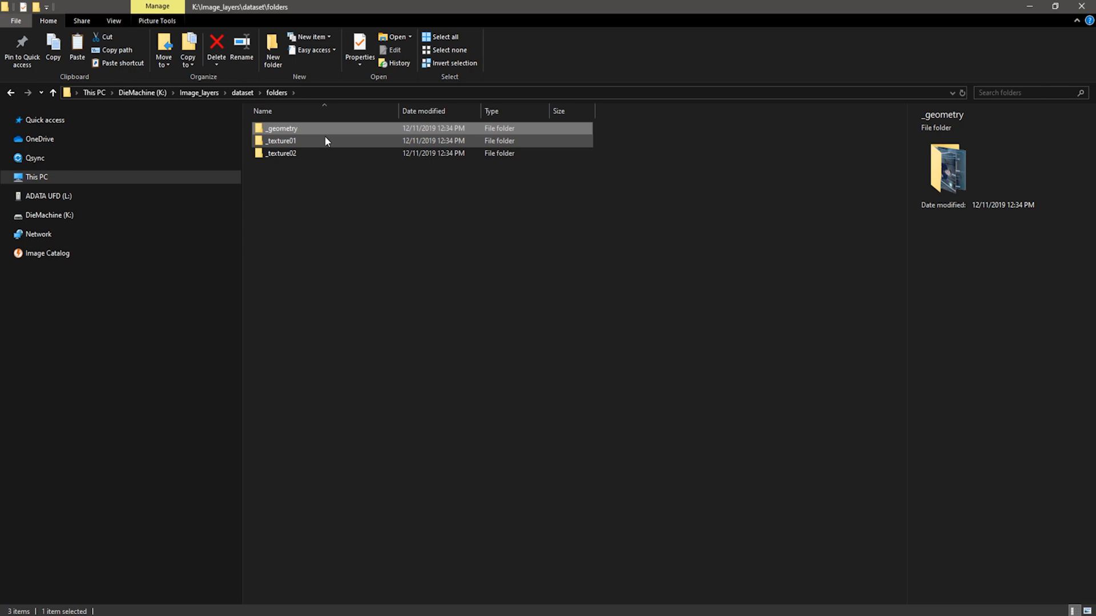
pyautogui.click(326, 140)
pyautogui.click(326, 152)
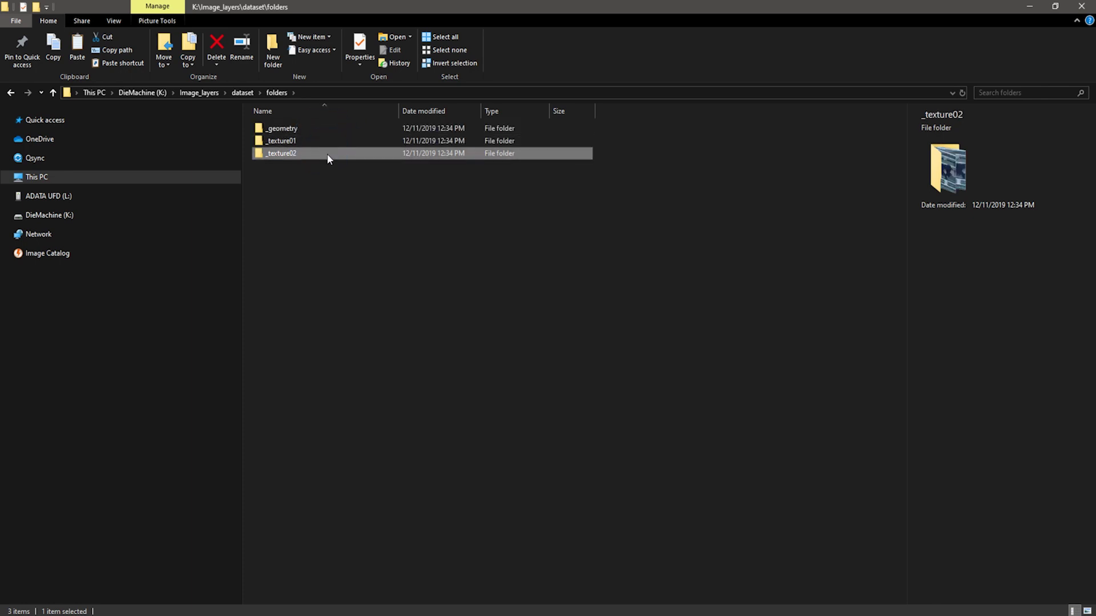
pyautogui.click(328, 192)
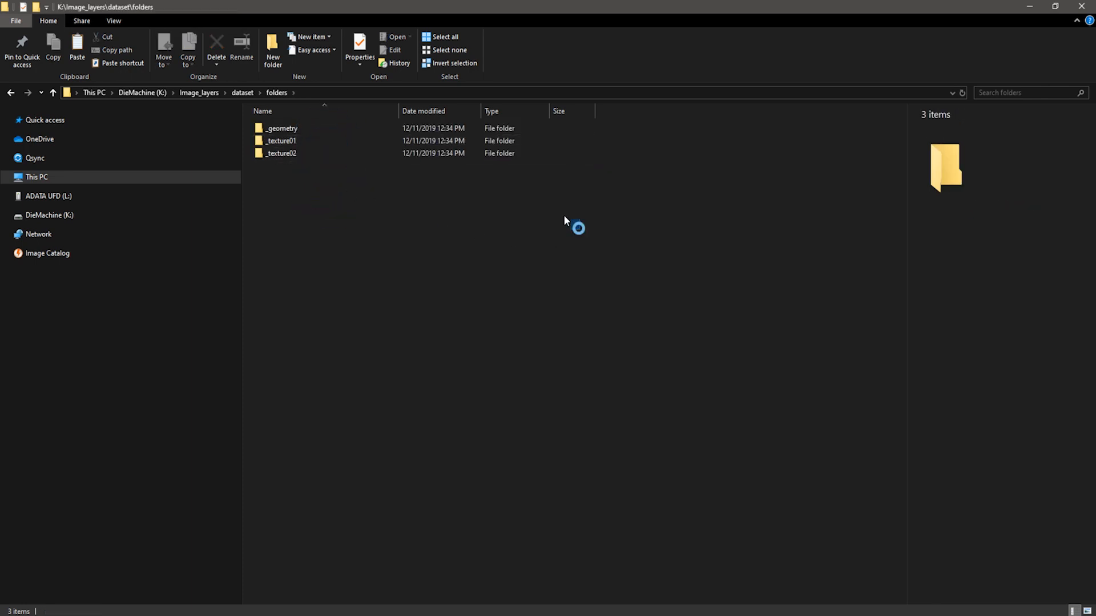
pyautogui.moveTo(580, 230); pyautogui.dragTo(183, 87)
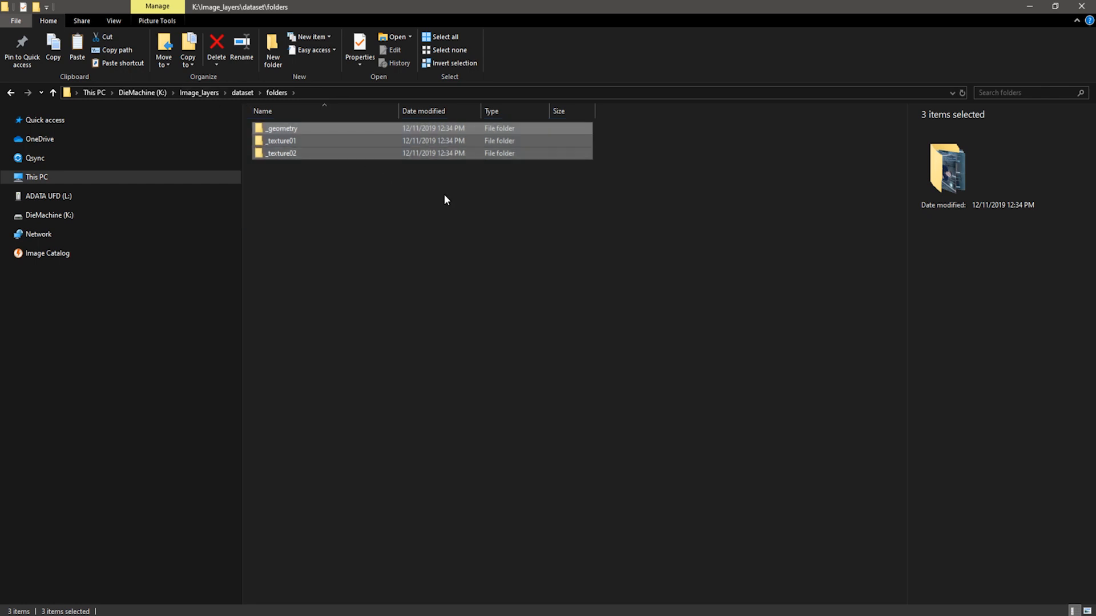
pyautogui.click(536, 224)
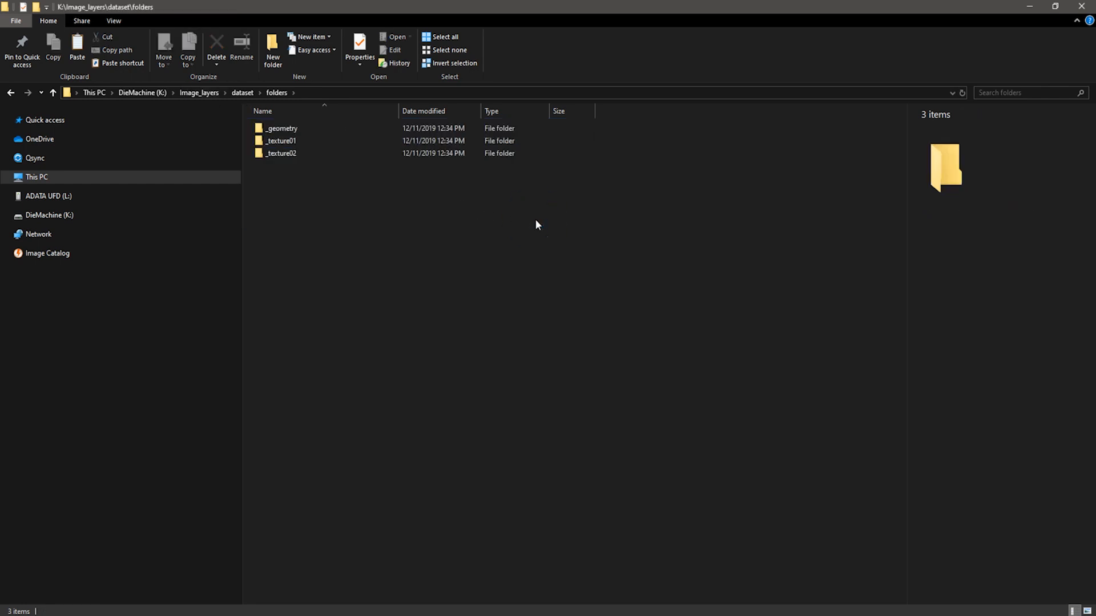
pyautogui.hotkey('alt', 'Left')
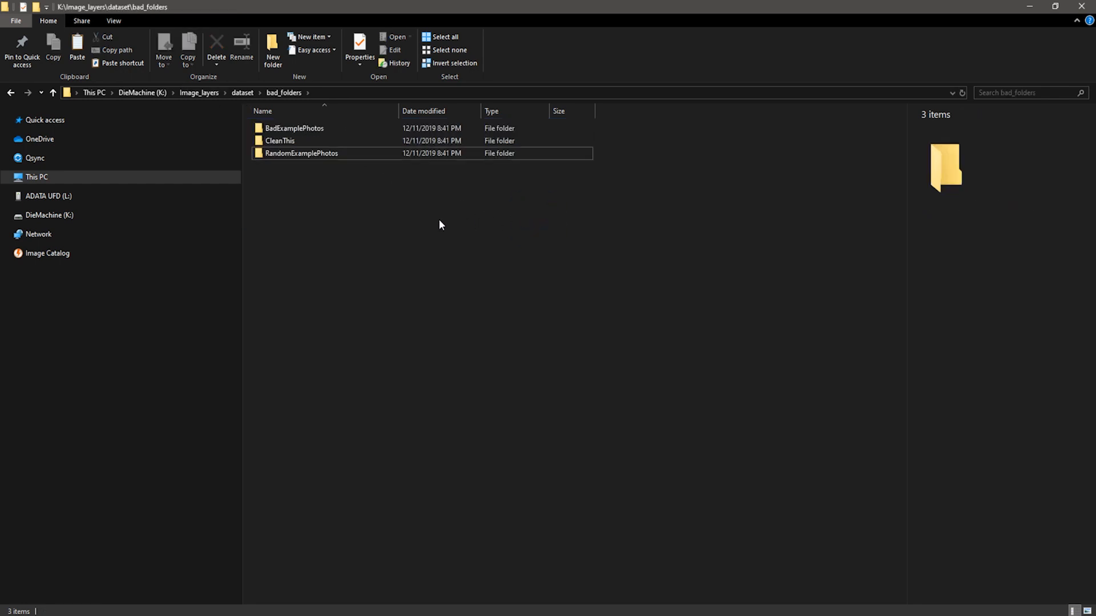
pyautogui.click(243, 93)
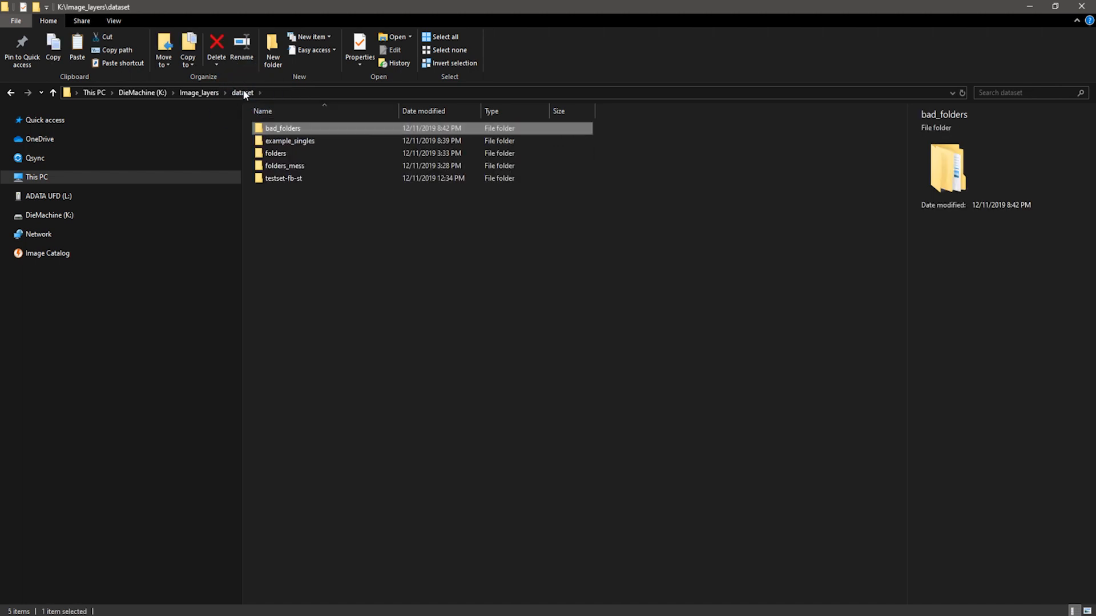
# In folders_mess, compare details of the paired photos 101/101_01, 102 (2)/102 and 103 (2)/103.
pyautogui.doubleClick(288, 152)
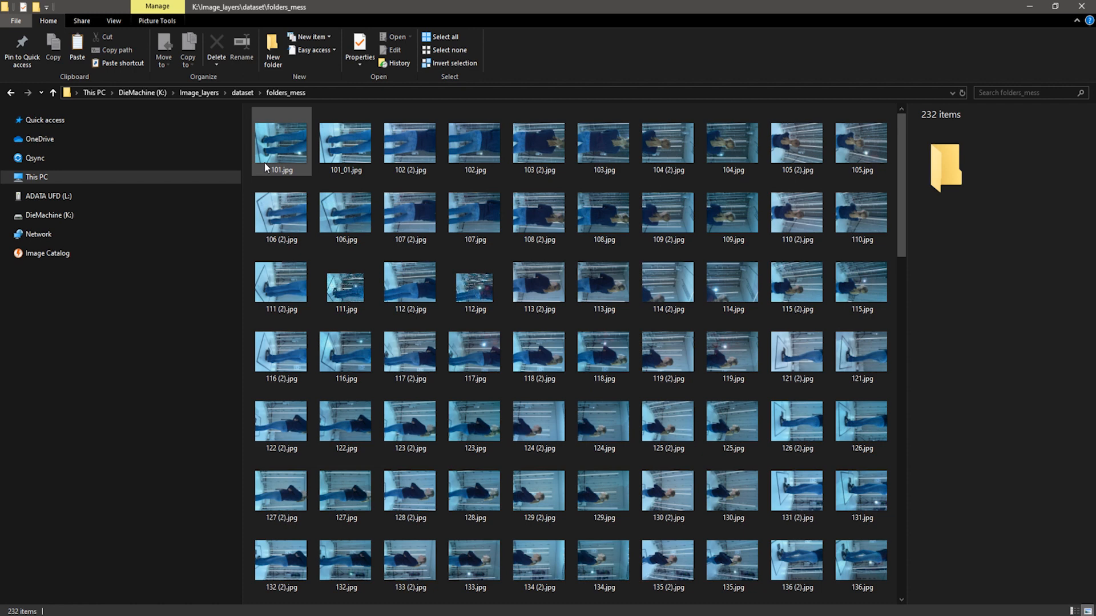
pyautogui.click(272, 136)
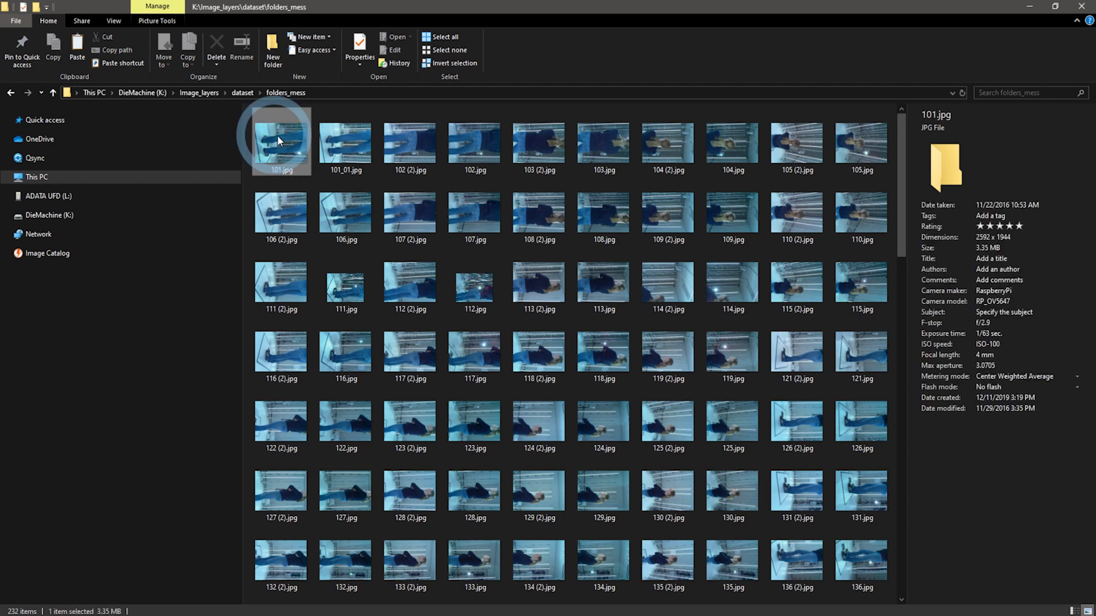
pyautogui.click(355, 154)
pyautogui.click(396, 160)
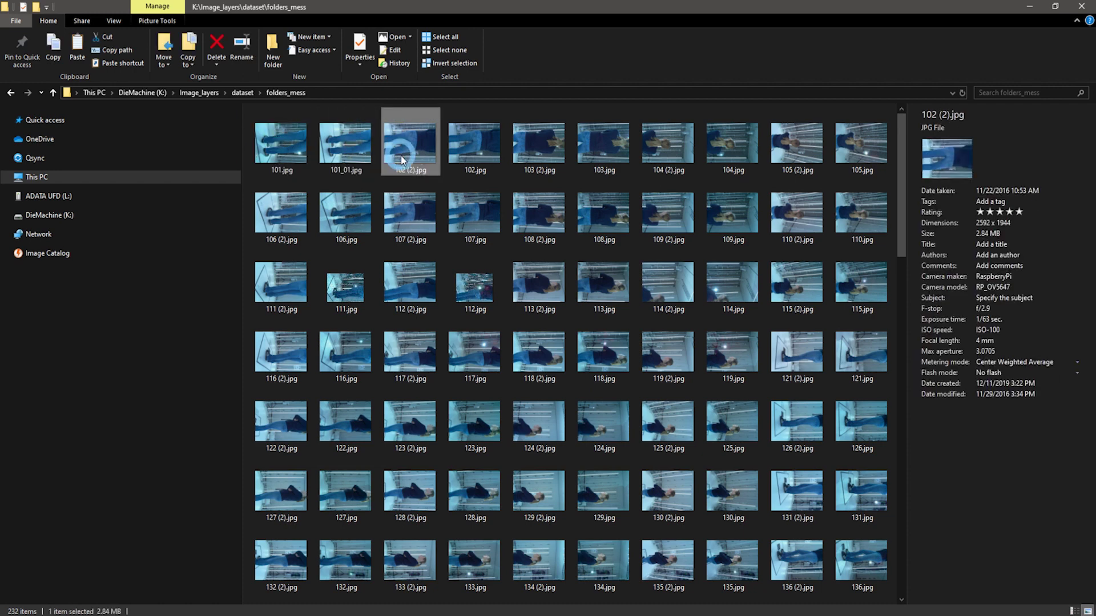
pyautogui.click(460, 157)
pyautogui.click(527, 156)
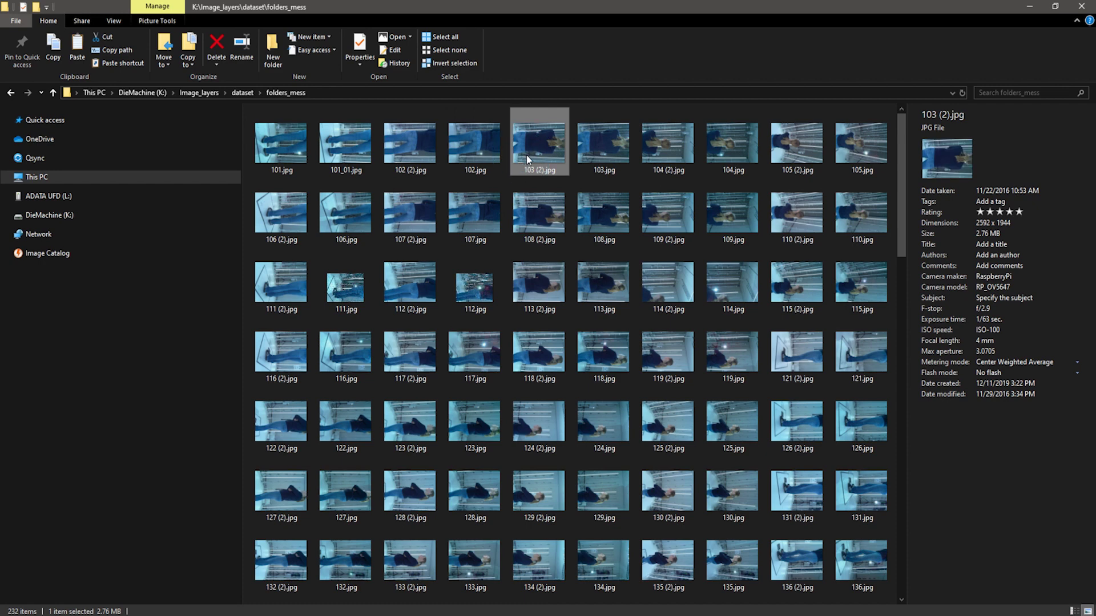
pyautogui.click(587, 152)
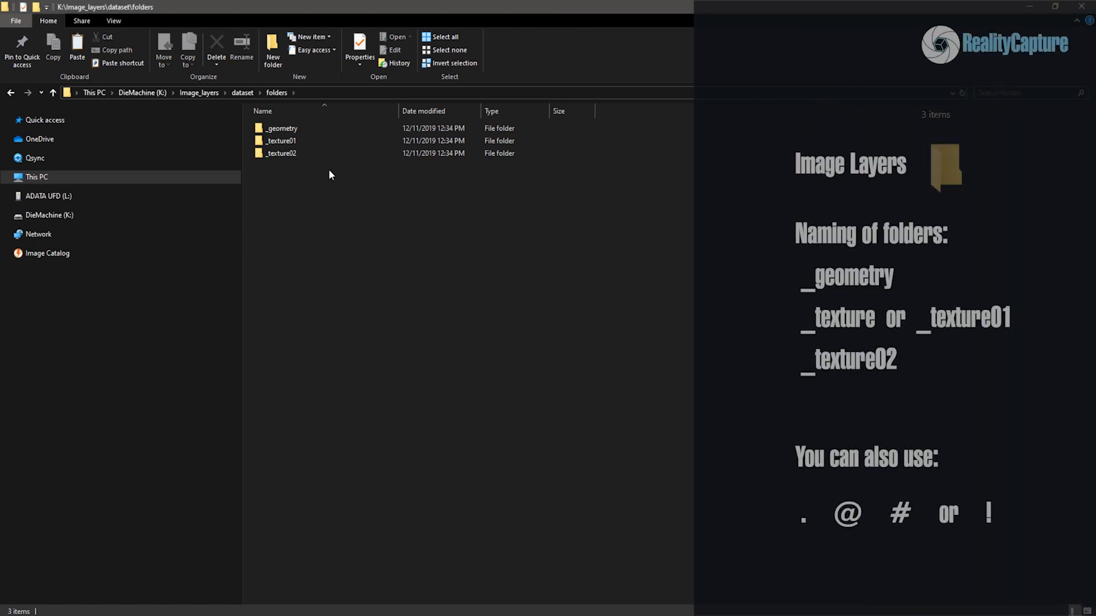
# Point out the _geometry, _texture01 and _texture02 subfolders of the folders directory in turn.
pyautogui.click(325, 126)
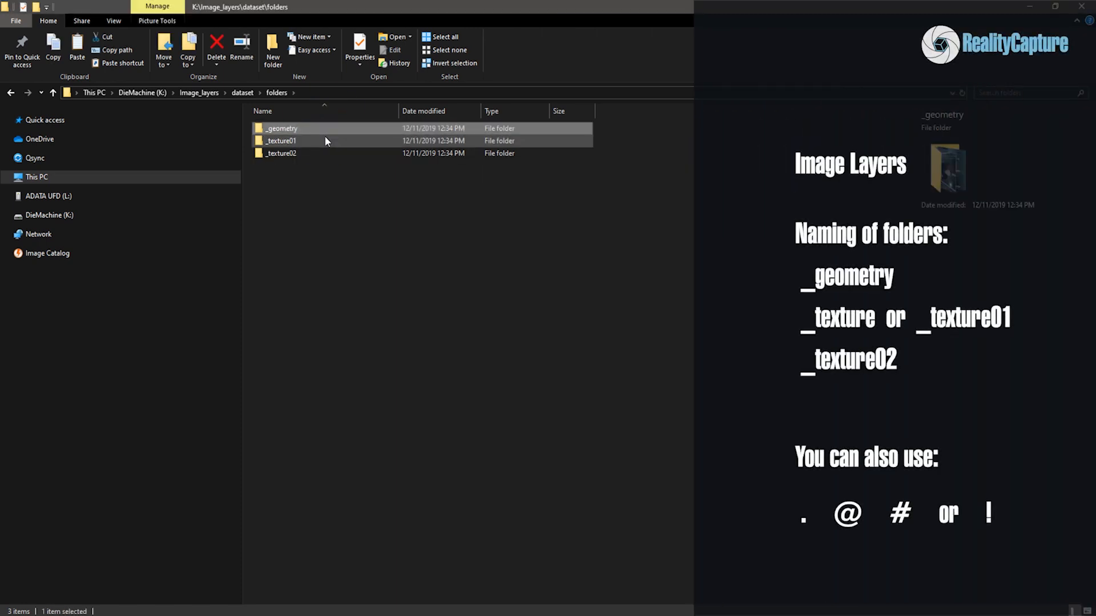
pyautogui.click(324, 137)
pyautogui.click(327, 152)
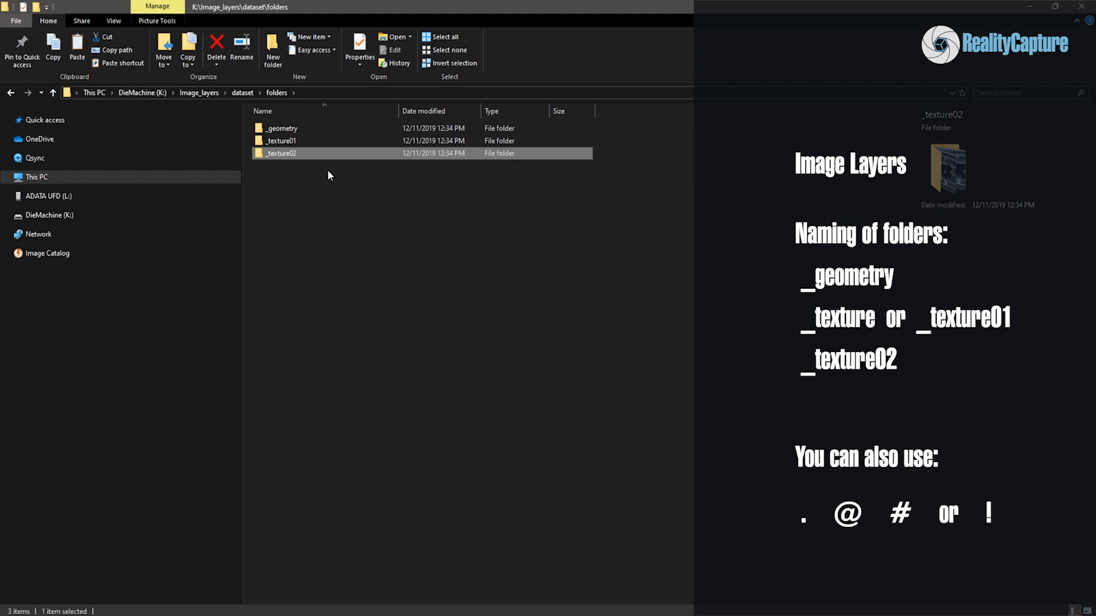
pyautogui.click(328, 188)
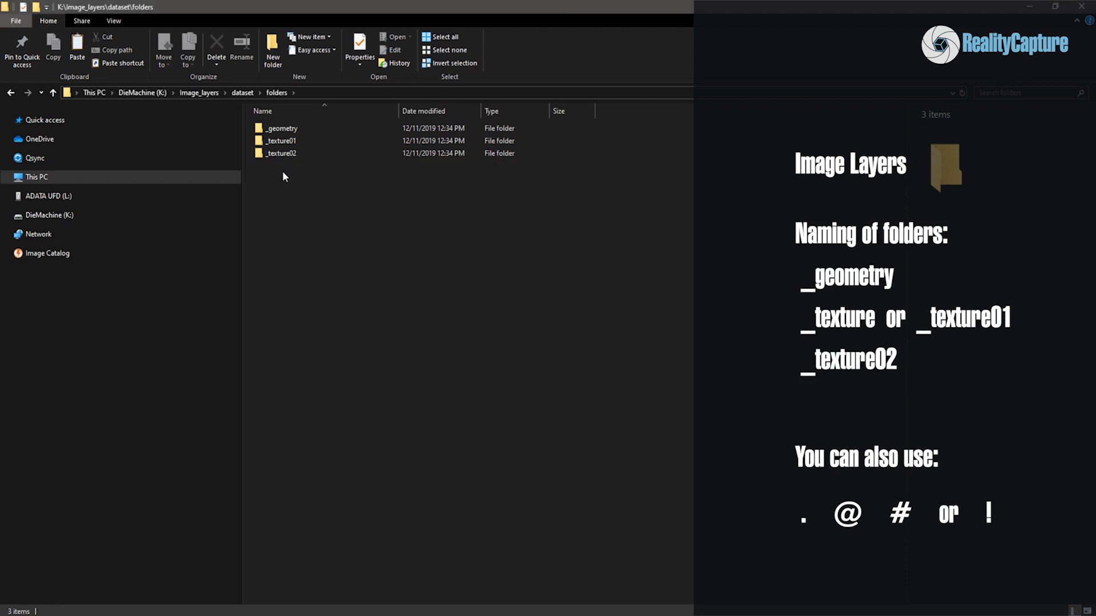
# Check that _geometry and _texture01 each hold 118 photos, returning to folders after each.
pyautogui.doubleClick(309, 127)
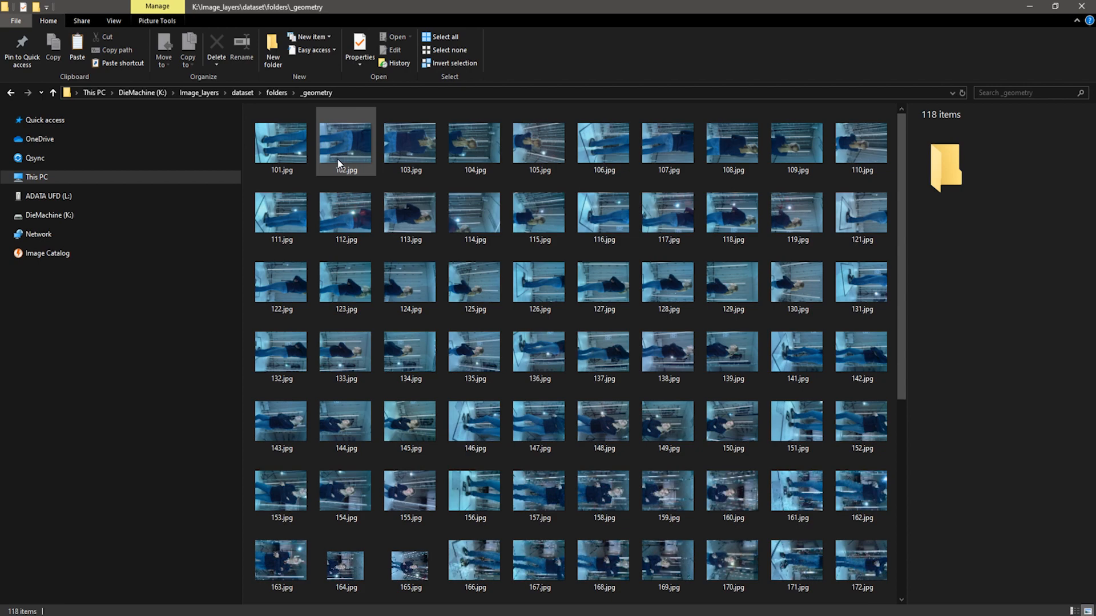
pyautogui.scroll(-2, 459, 283)
pyautogui.scroll(-2, 458, 283)
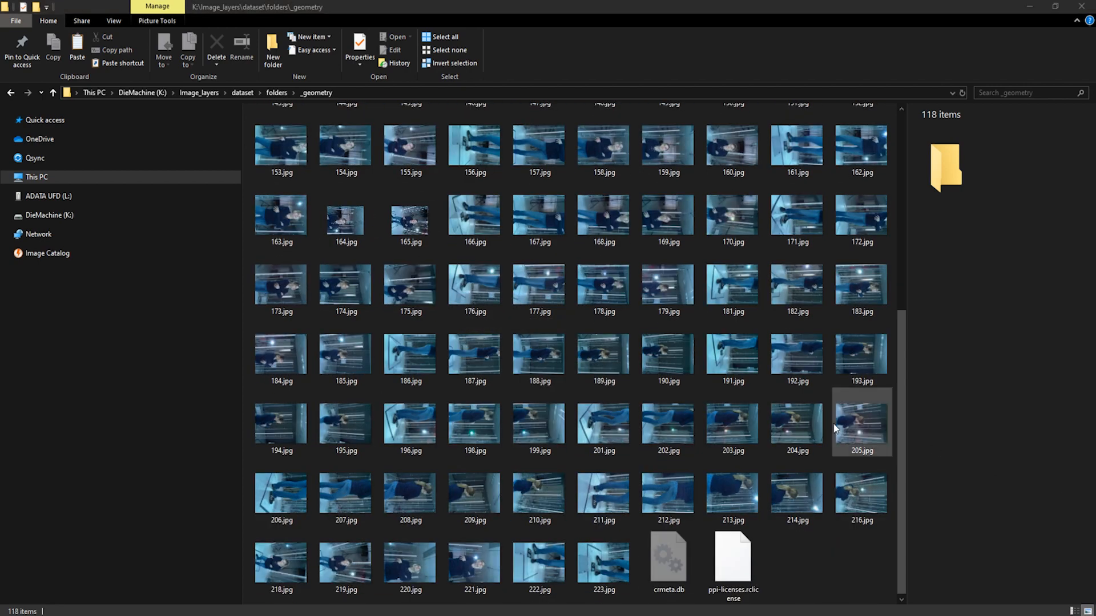
pyautogui.click(277, 92)
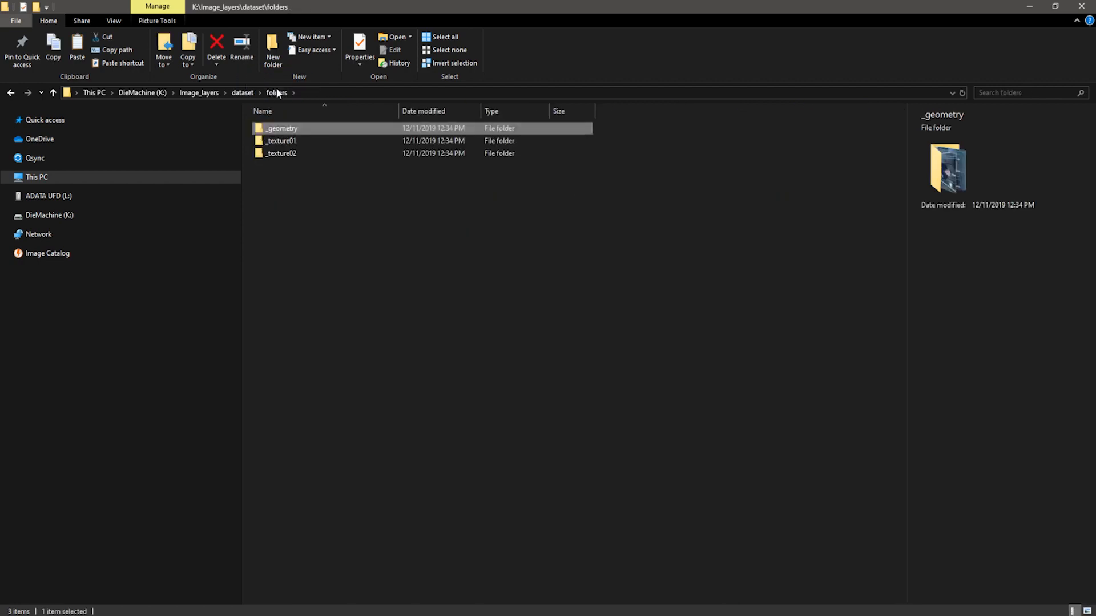
pyautogui.doubleClick(315, 139)
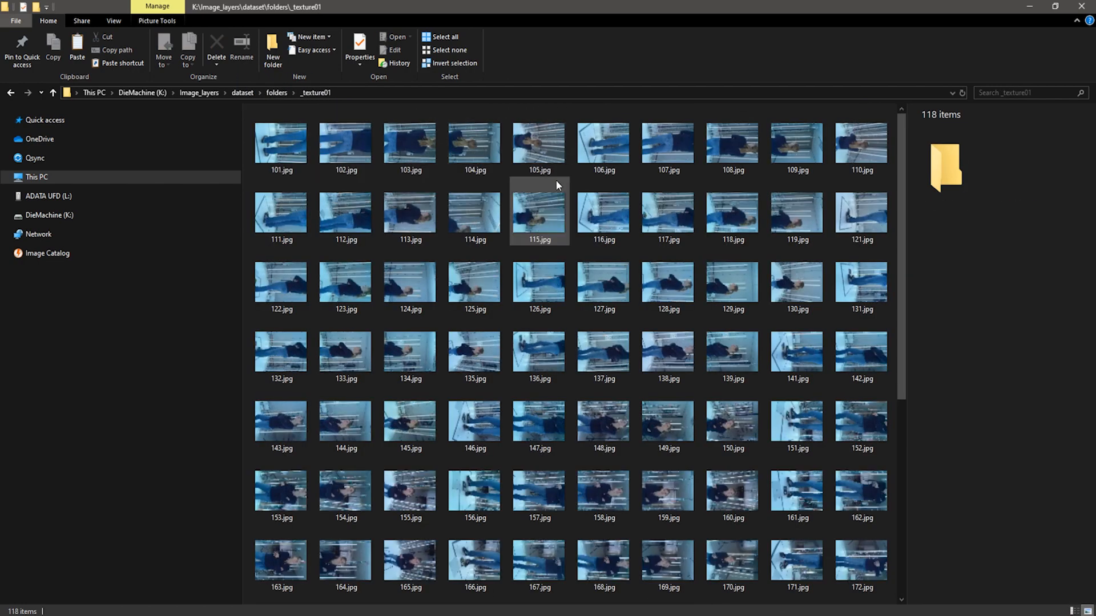
pyautogui.scroll(-4, 644, 198)
pyautogui.scroll(2, 664, 437)
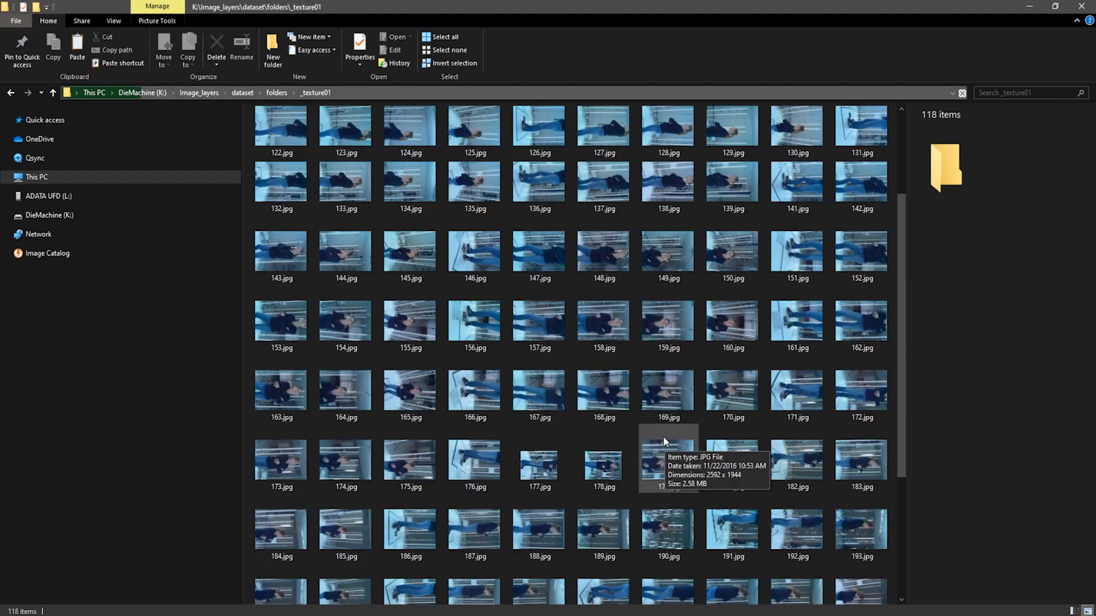
pyautogui.scroll(3, 664, 437)
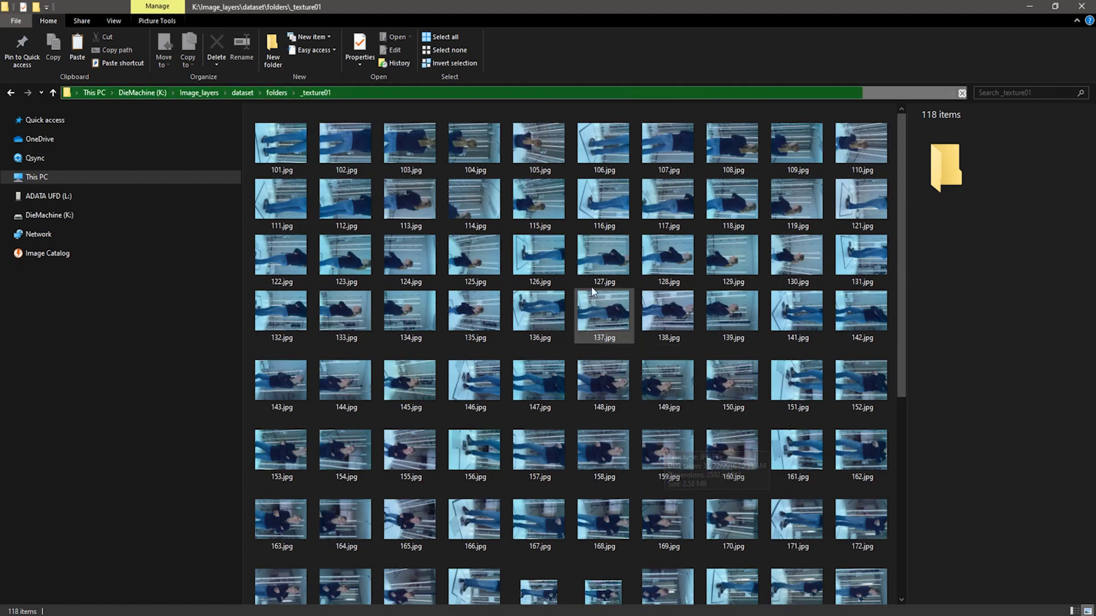
pyautogui.click(276, 92)
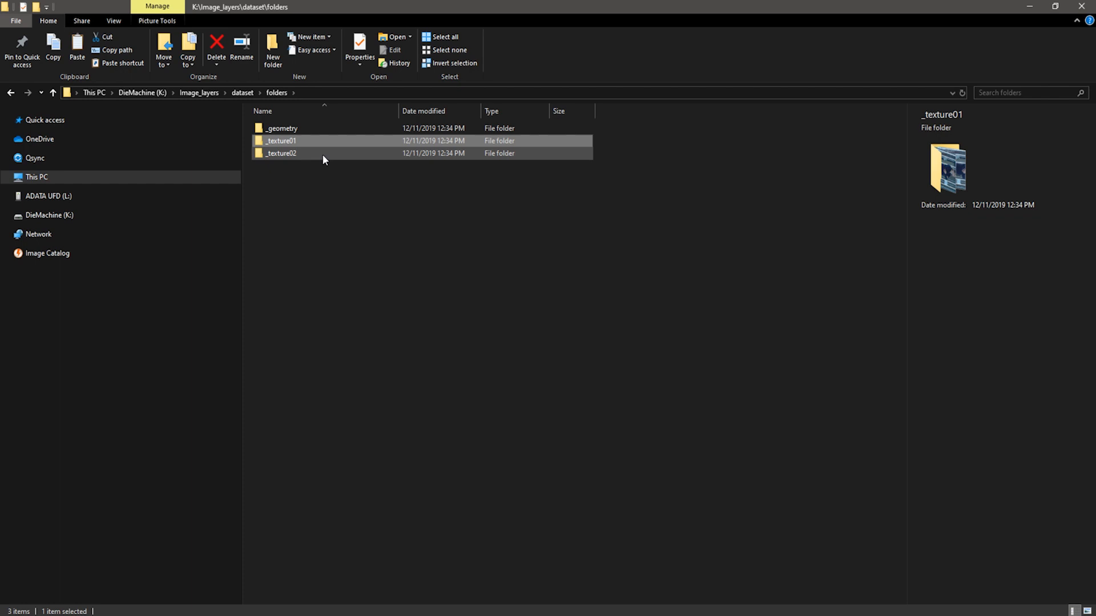
# Open _texture01 and _texture02 in their own windows beside _geometry and return to folders.
pyautogui.click(321, 155)
pyautogui.click(310, 141)
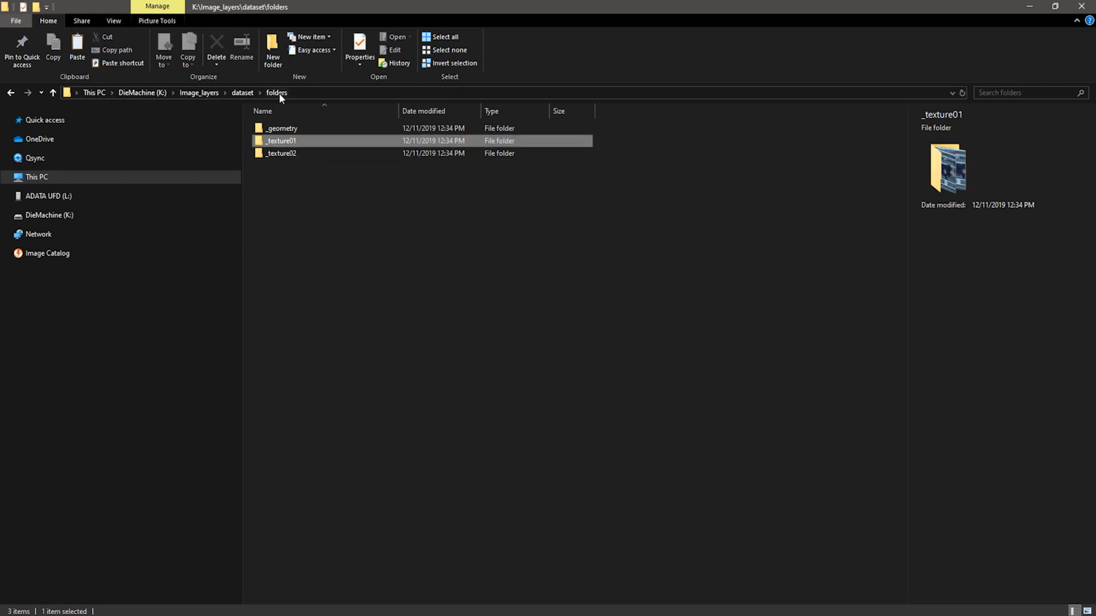
pyautogui.click(323, 156)
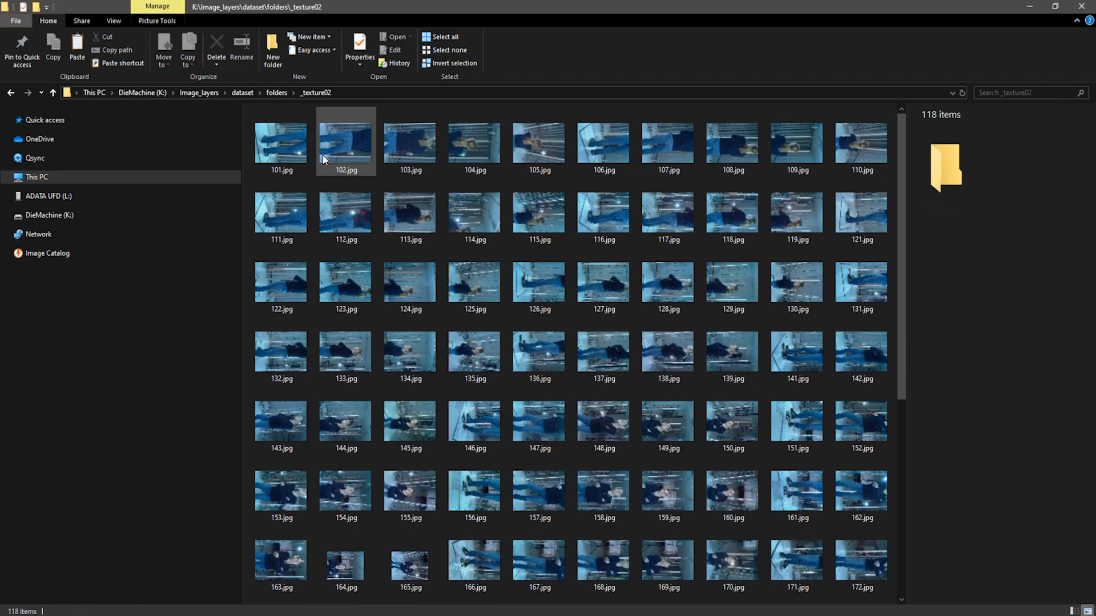
pyautogui.scroll(-5, 483, 205)
pyautogui.scroll(-3, 613, 258)
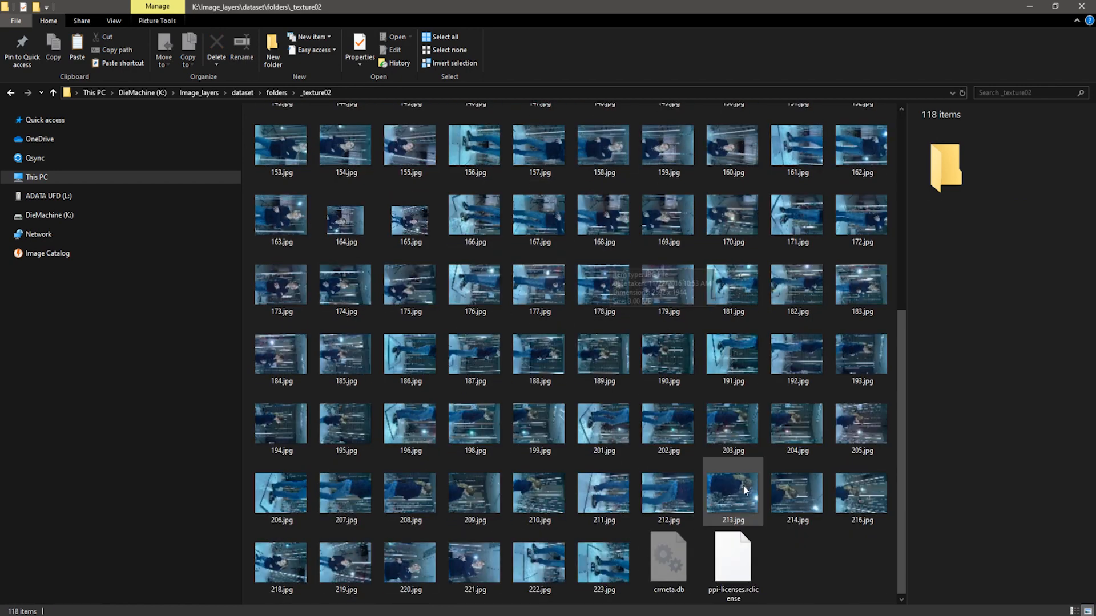
pyautogui.scroll(5, 532, 370)
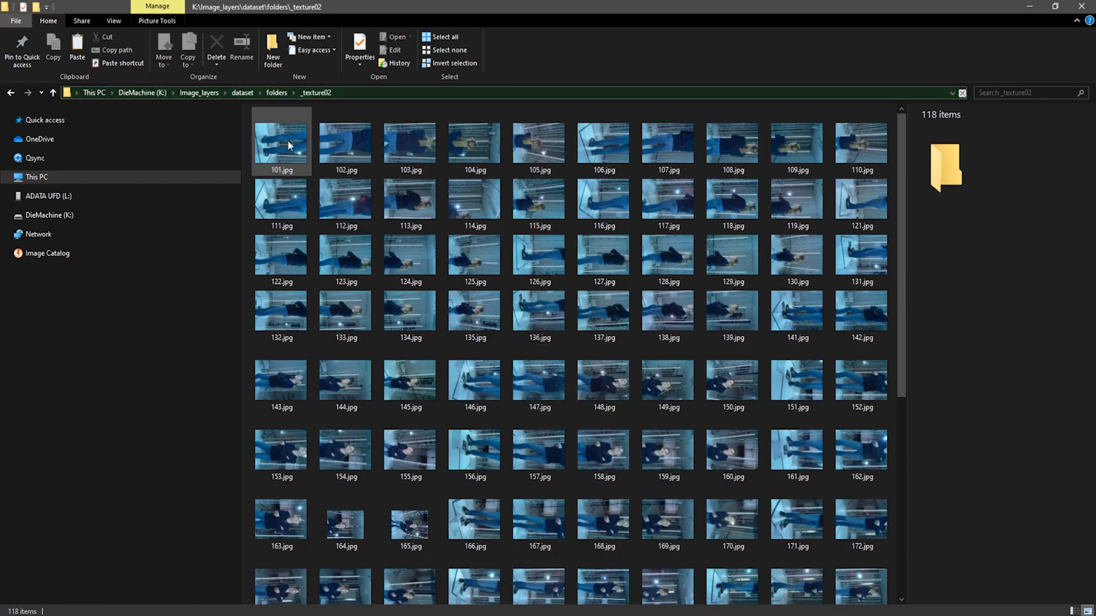
pyautogui.click(278, 92)
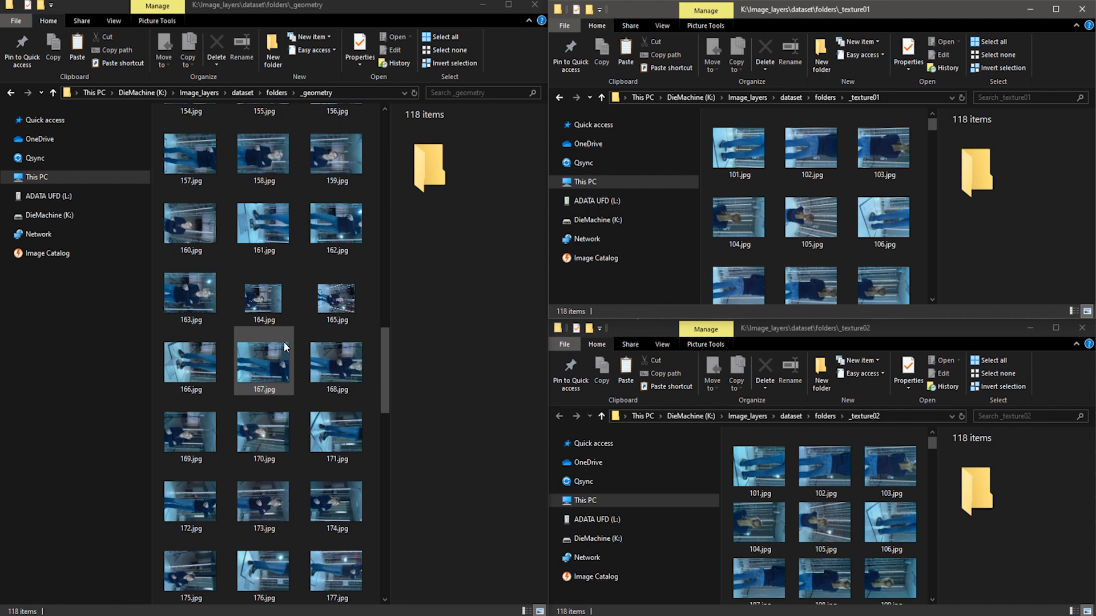
pyautogui.scroll(-4, 283, 342)
pyautogui.scroll(-4, 283, 342)
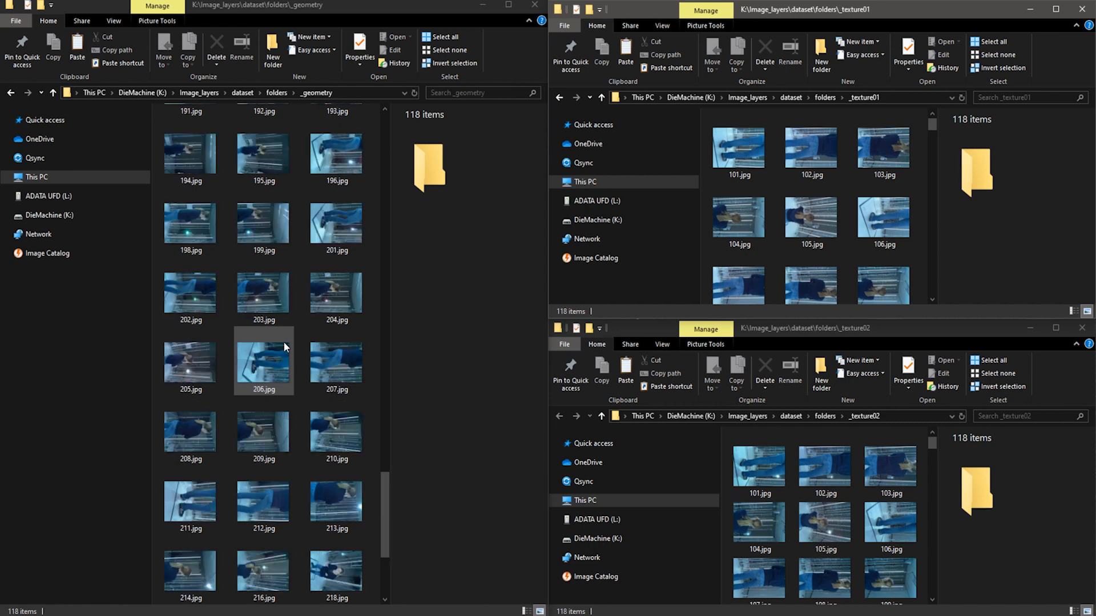
pyautogui.scroll(-4, 283, 342)
pyautogui.scroll(-3, 284, 341)
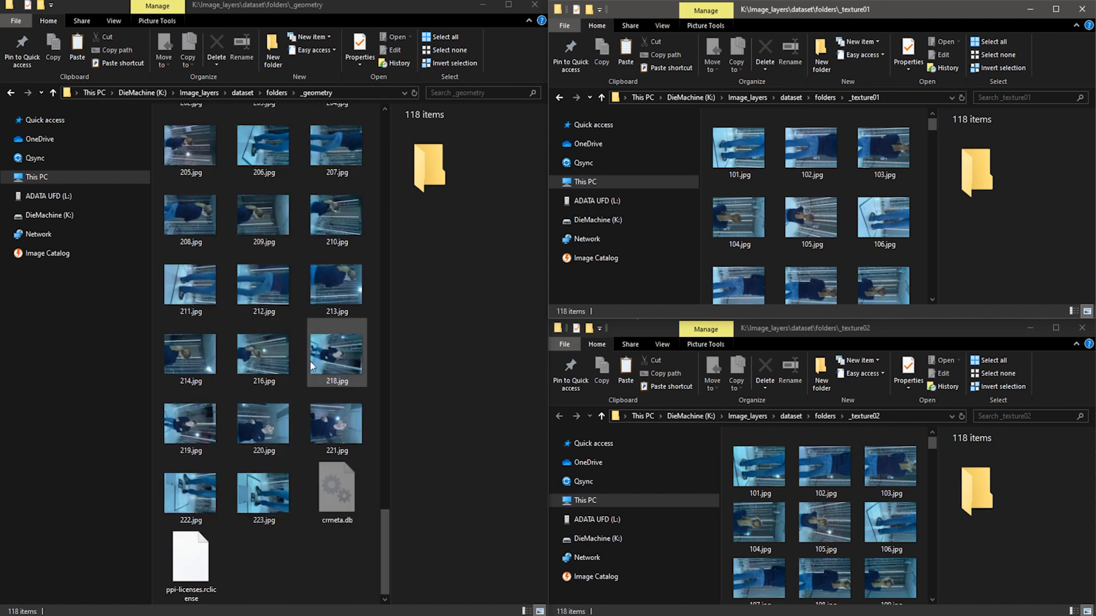
# Show the details of 219.jpg in the _geometry, _texture01 and _texture02 windows for comparison.
pyautogui.click(199, 431)
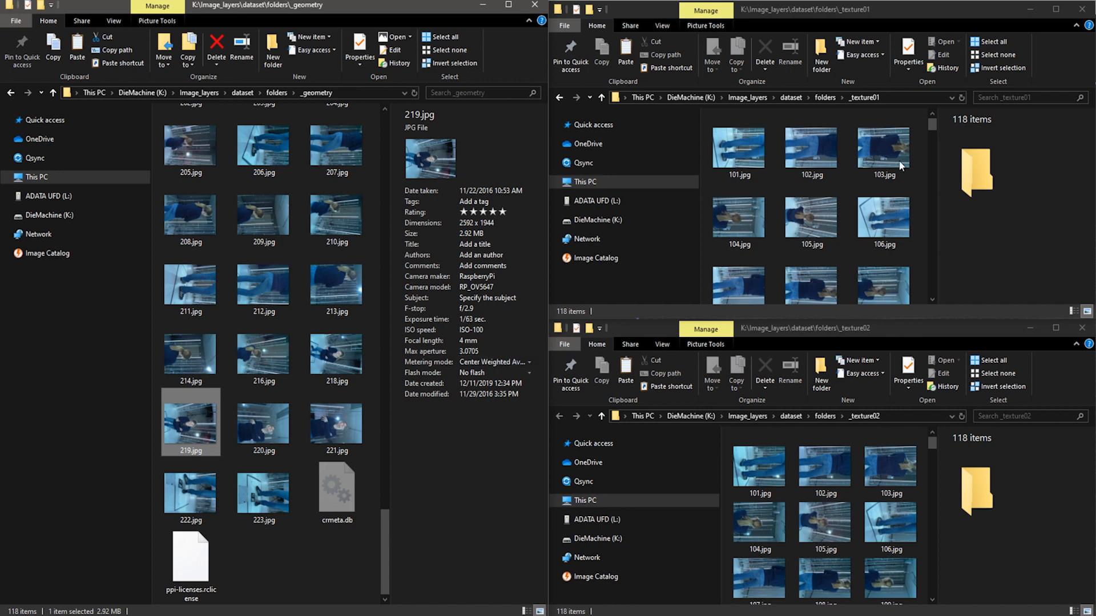
pyautogui.scroll(-2, 857, 197)
pyautogui.scroll(-2, 857, 197)
pyautogui.scroll(-2, 853, 198)
pyautogui.scroll(-2, 852, 202)
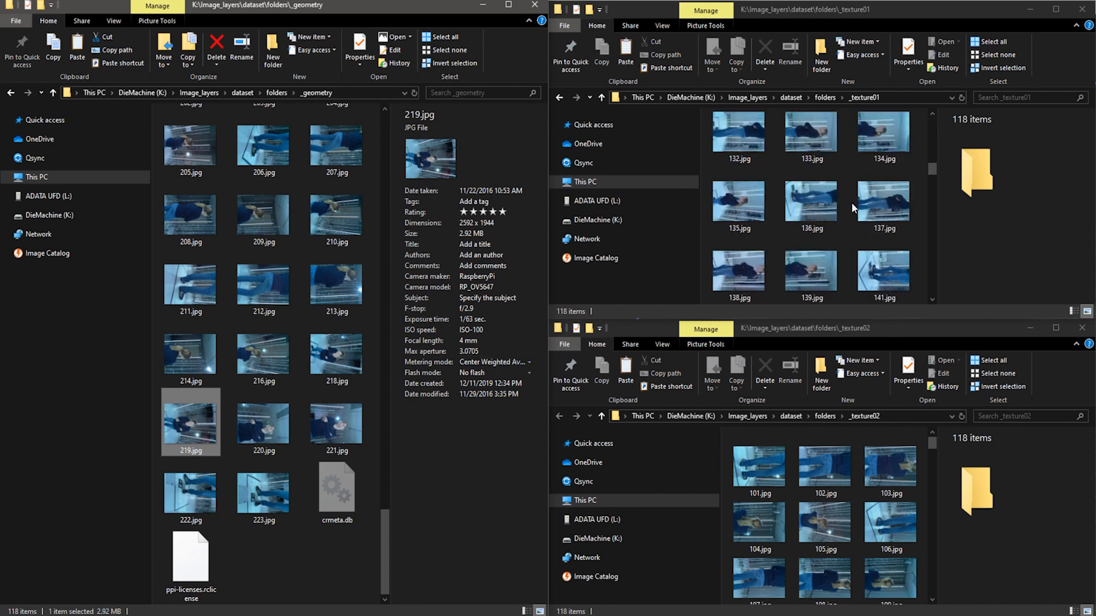
pyautogui.scroll(-2, 851, 202)
pyautogui.scroll(-3, 851, 202)
pyautogui.scroll(-3, 851, 202)
pyautogui.scroll(-3, 852, 203)
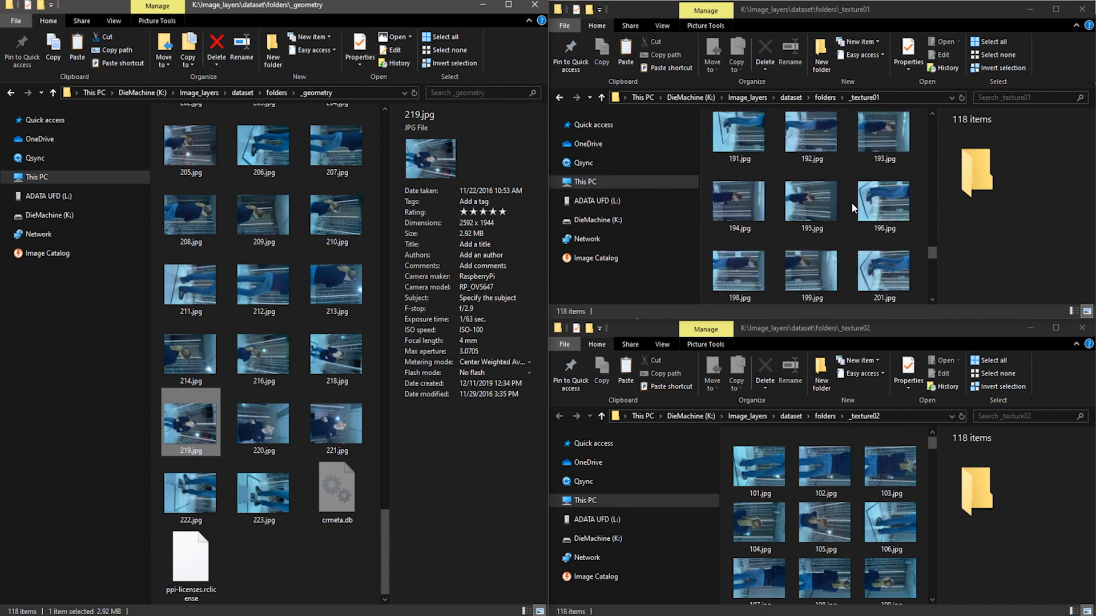
pyautogui.scroll(-3, 851, 203)
pyautogui.scroll(-3, 852, 203)
pyautogui.click(738, 201)
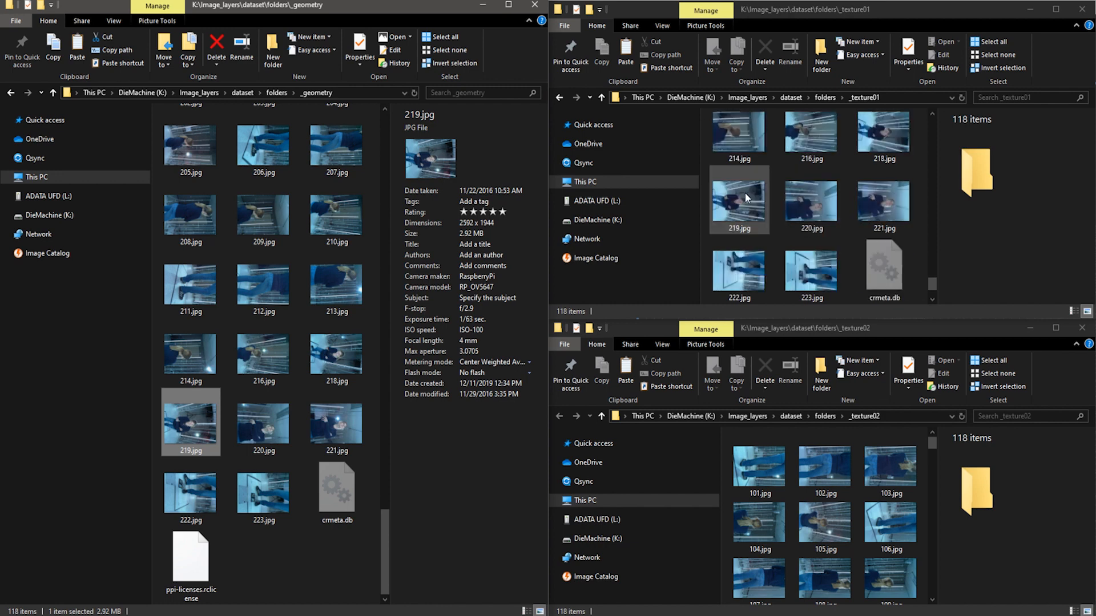
pyautogui.scroll(-1, 865, 557)
pyautogui.scroll(-5, 866, 553)
pyautogui.scroll(-5, 858, 542)
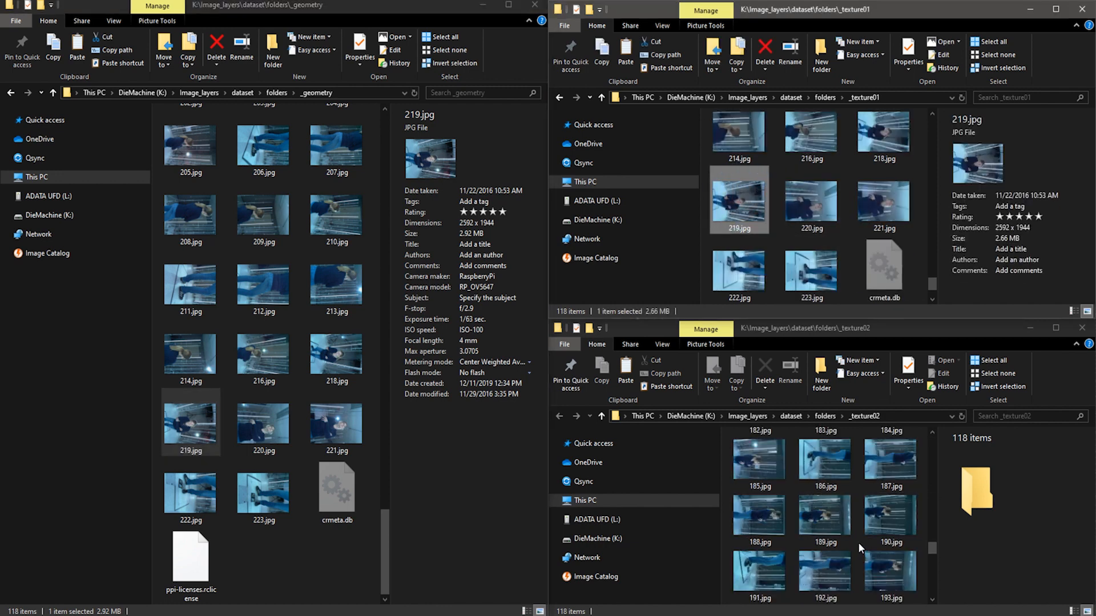
pyautogui.scroll(-3, 837, 531)
pyautogui.click(837, 530)
pyautogui.write('219')
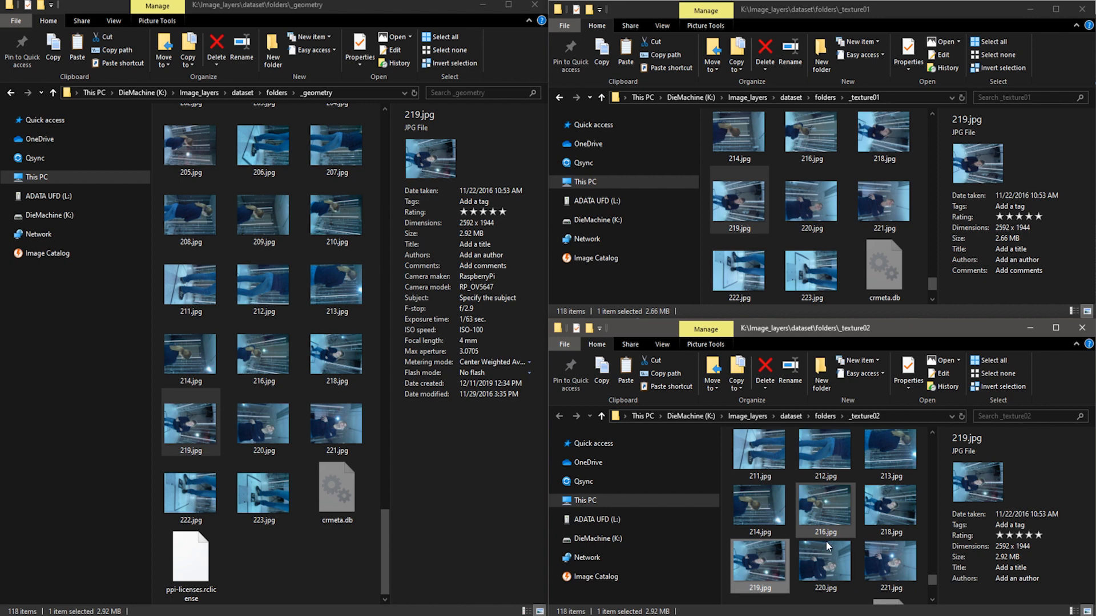
pyautogui.scroll(-1, 782, 519)
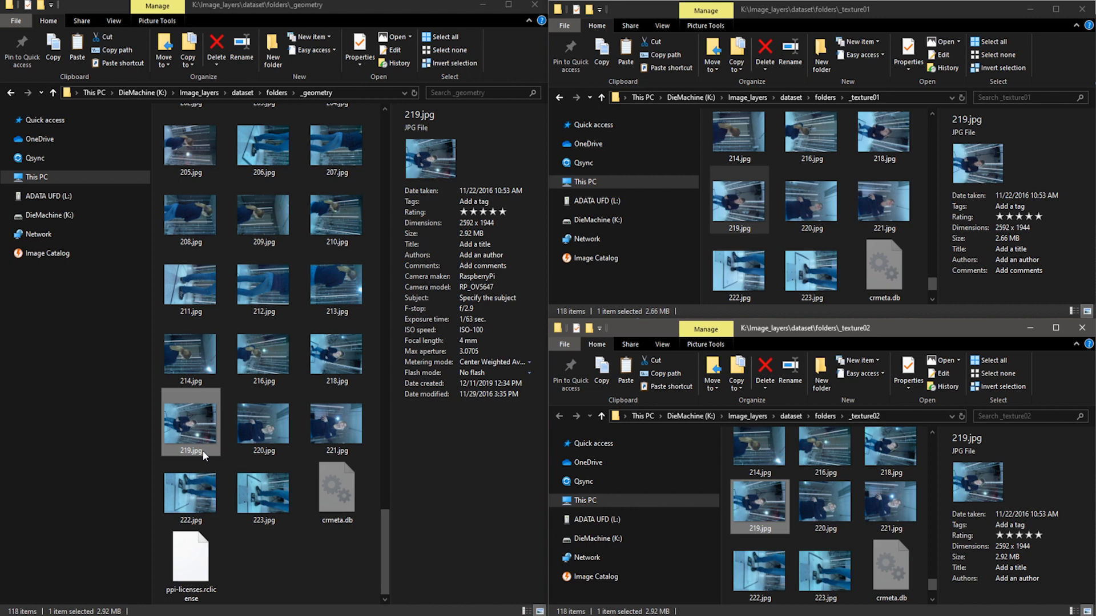
# Create a new empty folder named _texture03 in the folders directory.
pyautogui.rightClick(205, 187)
pyautogui.moveTo(99, 345)
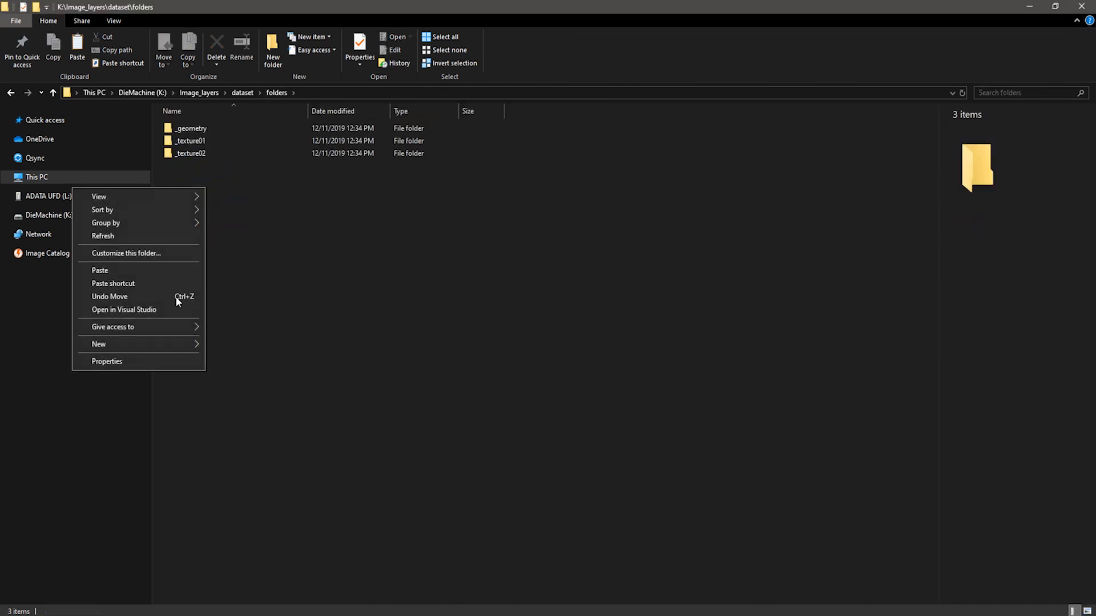
pyautogui.click(238, 346)
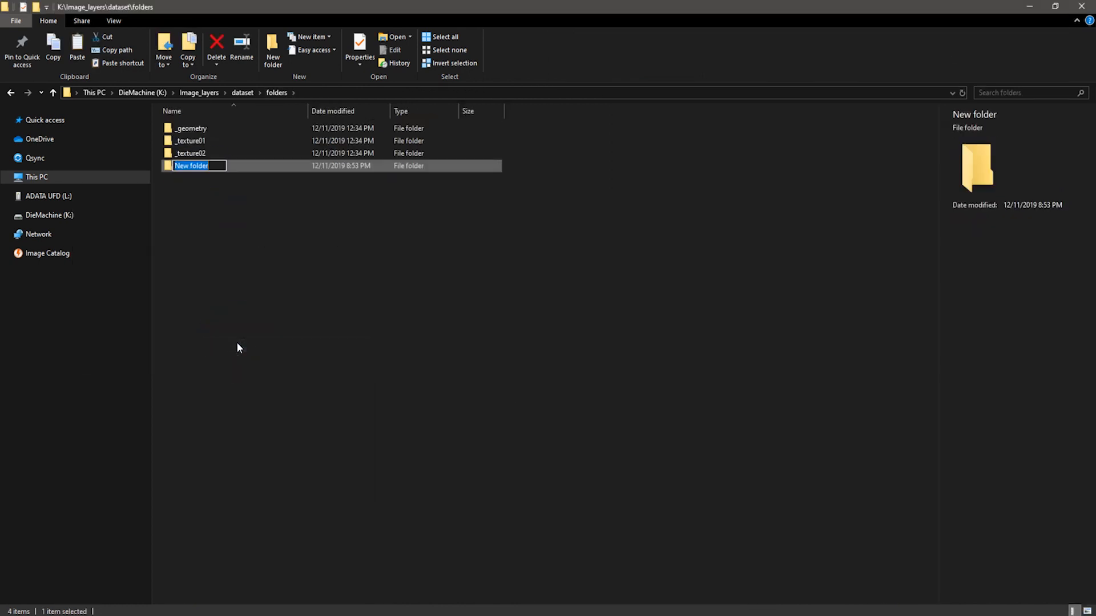
pyautogui.write('_texture03')
pyautogui.press('Return')
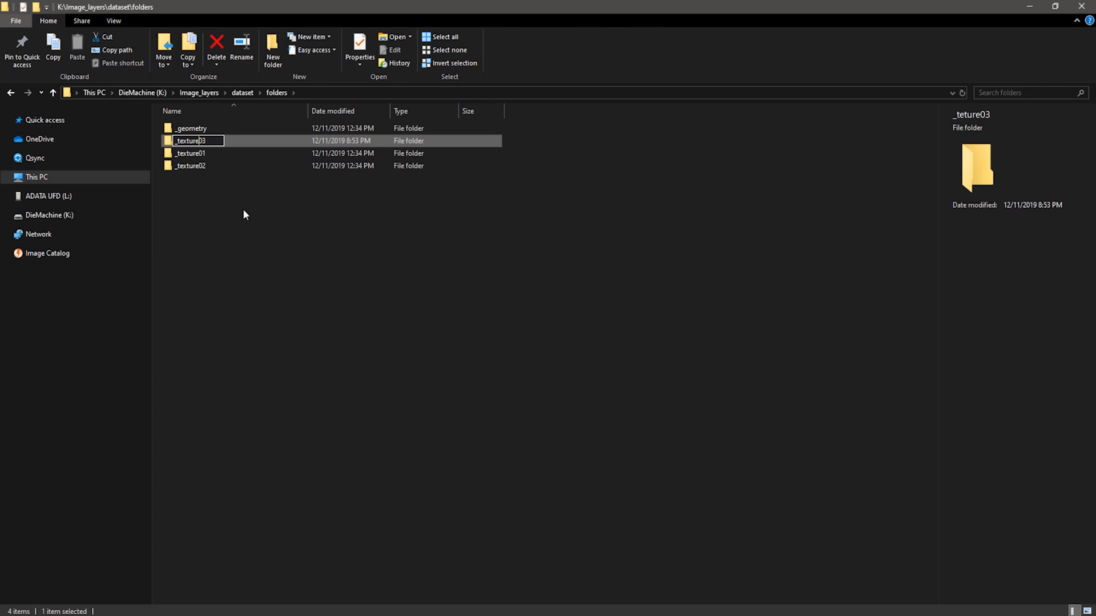
pyautogui.press('Return')
pyautogui.click(245, 214)
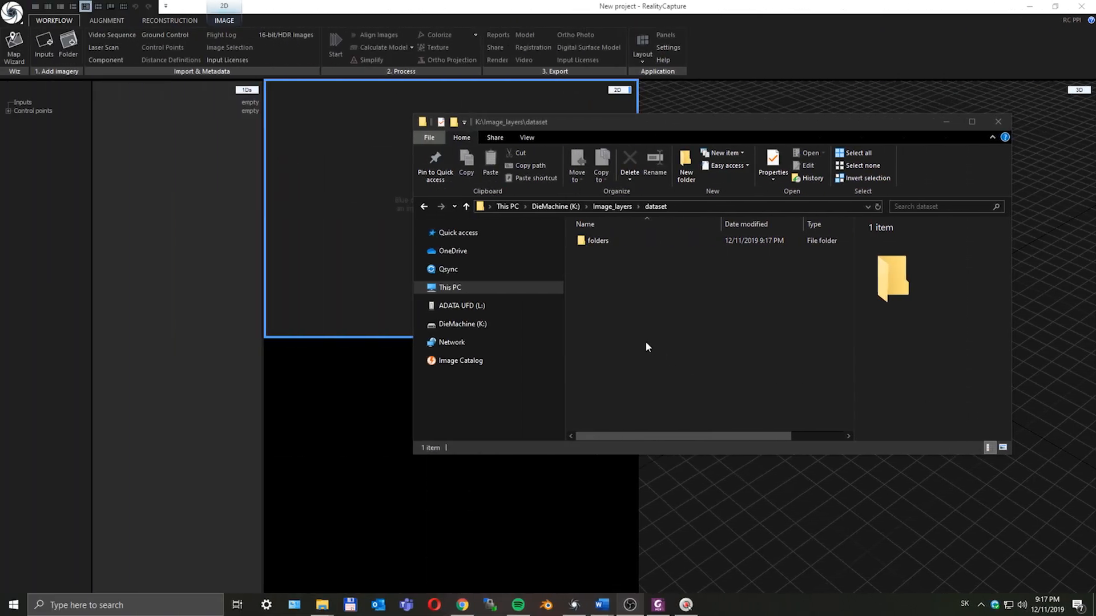
# In dataset\folders, glance inside _geometry's photos and come back up.
pyautogui.doubleClick(597, 243)
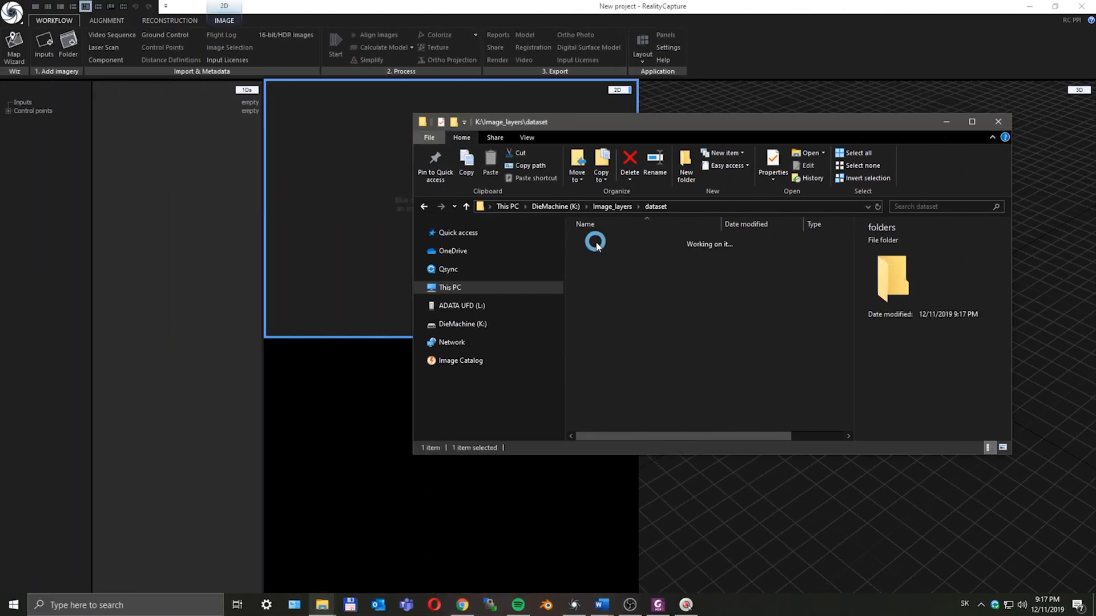
pyautogui.moveTo(604, 289); pyautogui.dragTo(563, 228)
pyautogui.click(604, 241)
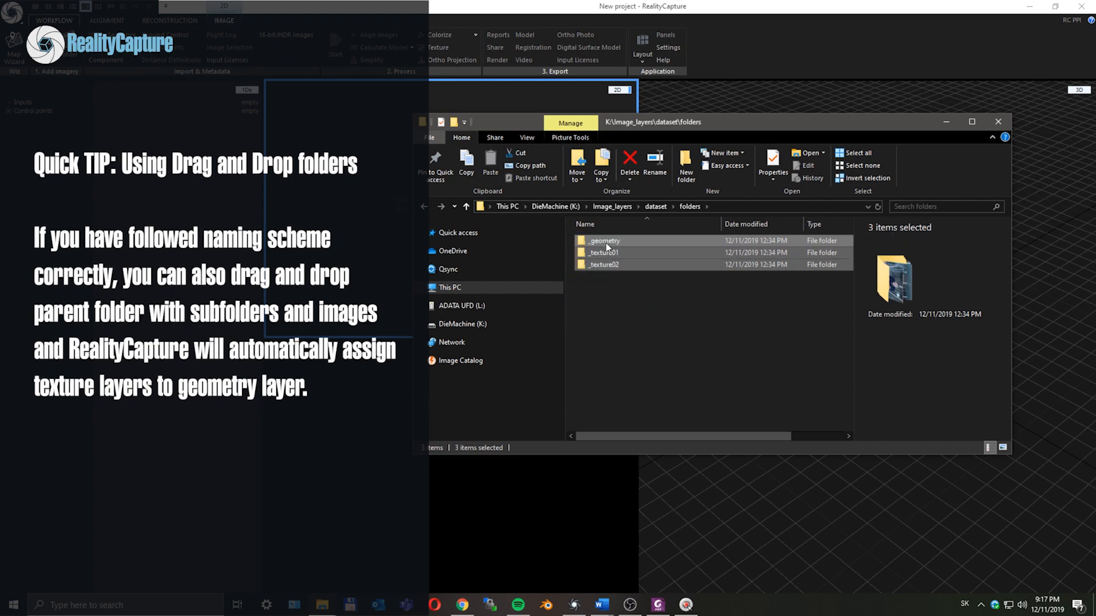
pyautogui.doubleClick(605, 239)
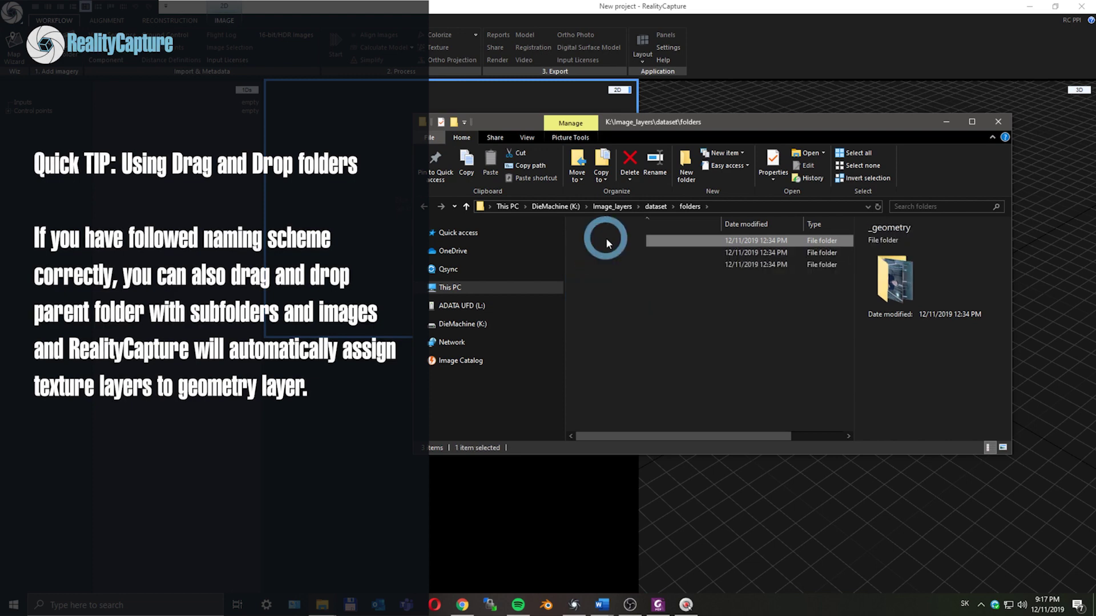
pyautogui.click(686, 206)
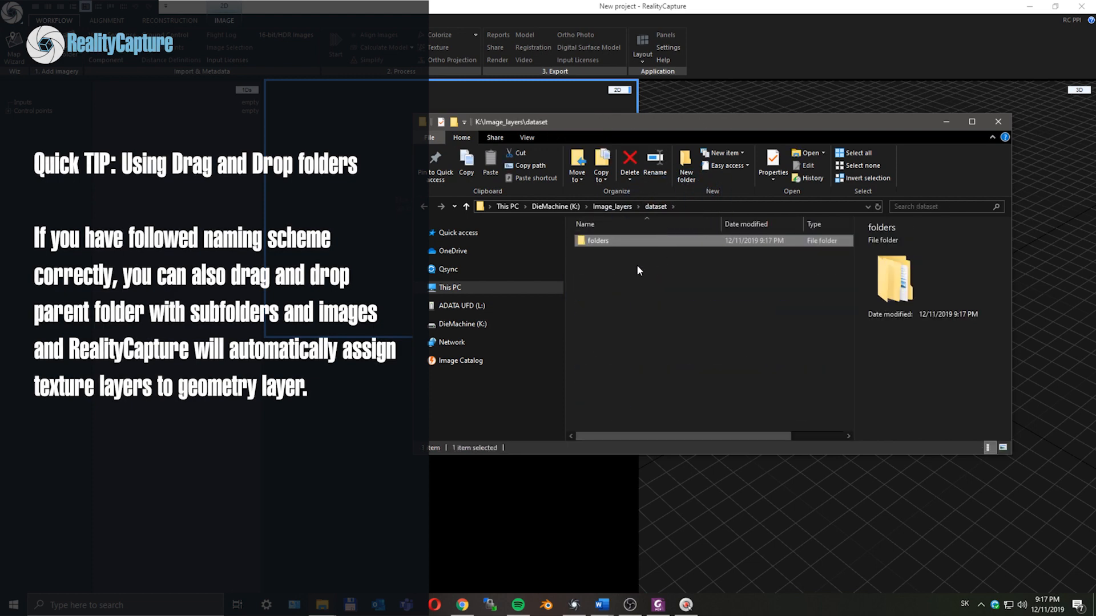
# Drag the folders directory onto the 1Ds panel to import its images with texture layers, and list them.
pyautogui.click(604, 241)
pyautogui.moveTo(604, 242); pyautogui.dragTo(314, 258)
pyautogui.moveTo(42, 131); pyautogui.dragTo(42, 131)
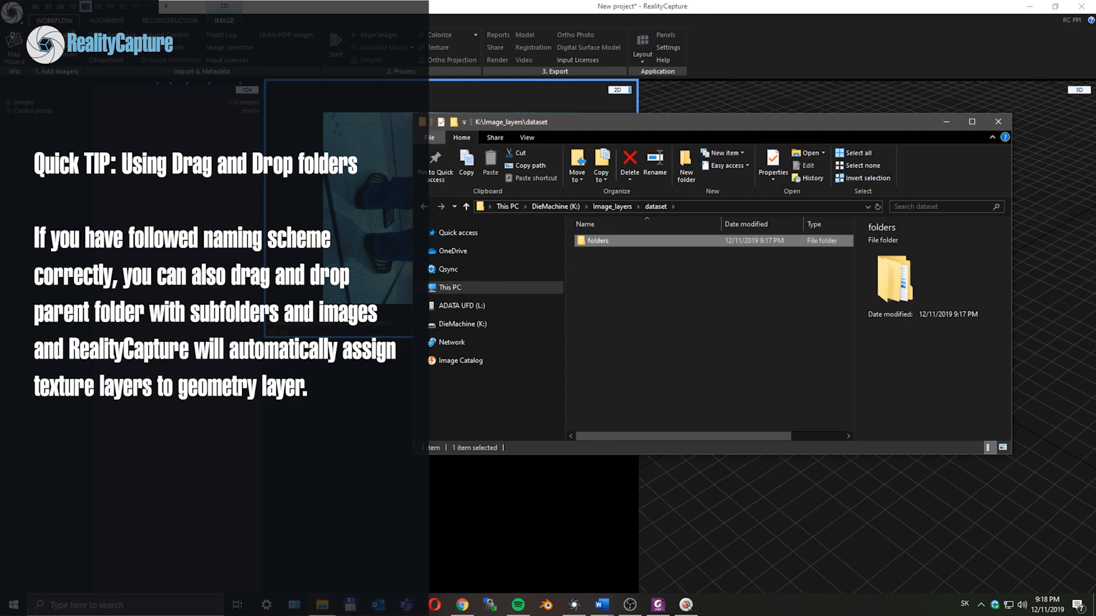
pyautogui.click(944, 122)
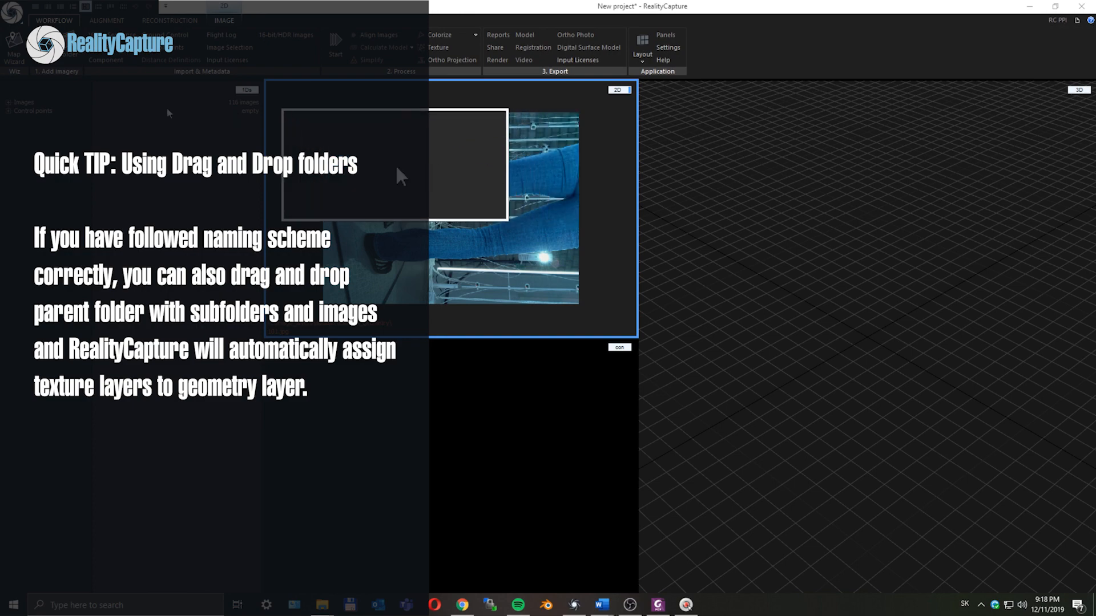
pyautogui.click(19, 102)
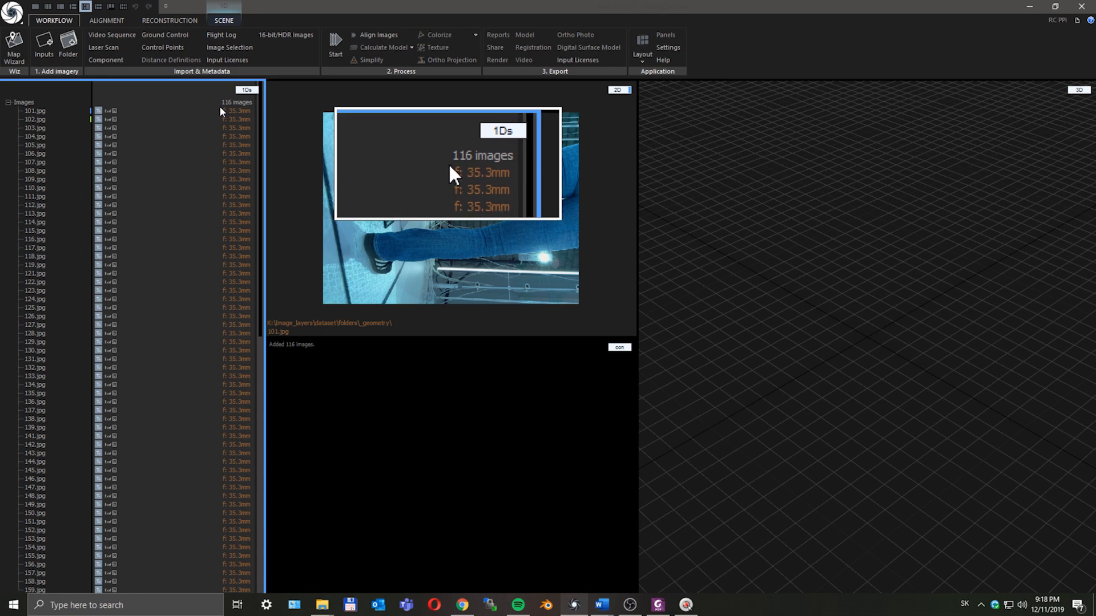
# Preview 219.jpg and cycle its _geometry, _texture01 and _texture02 layers forward and back.
pyautogui.click(363, 332)
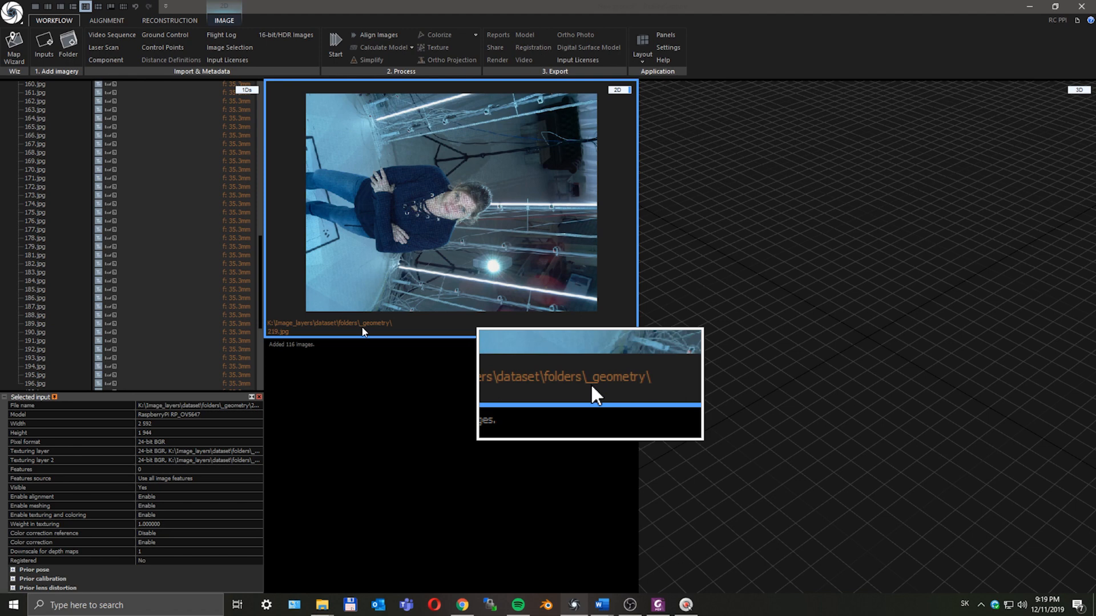
pyautogui.press('Tab')
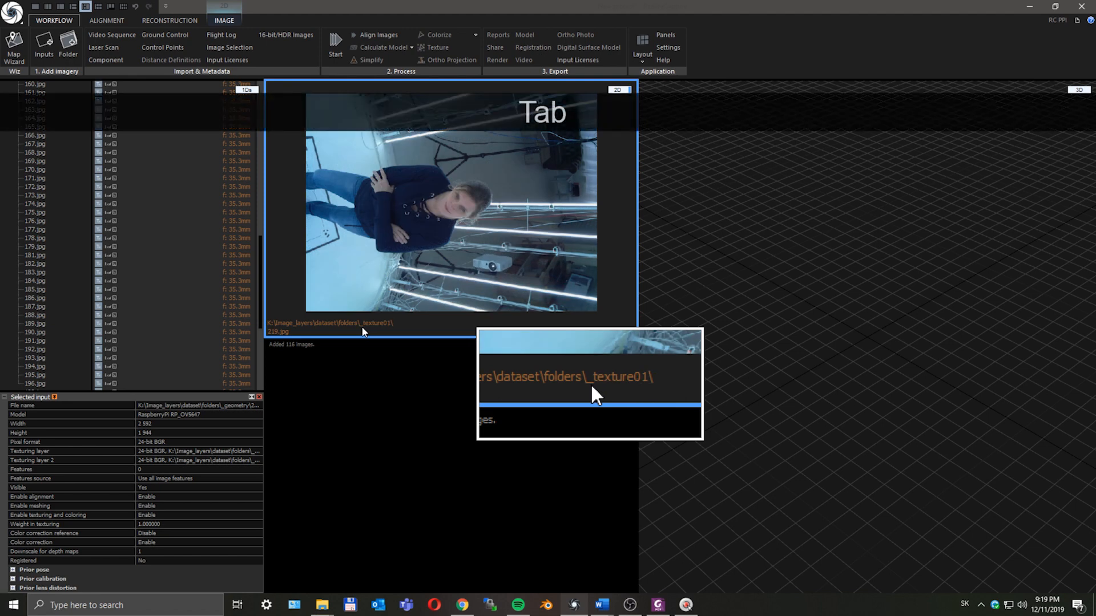
pyautogui.press('Tab')
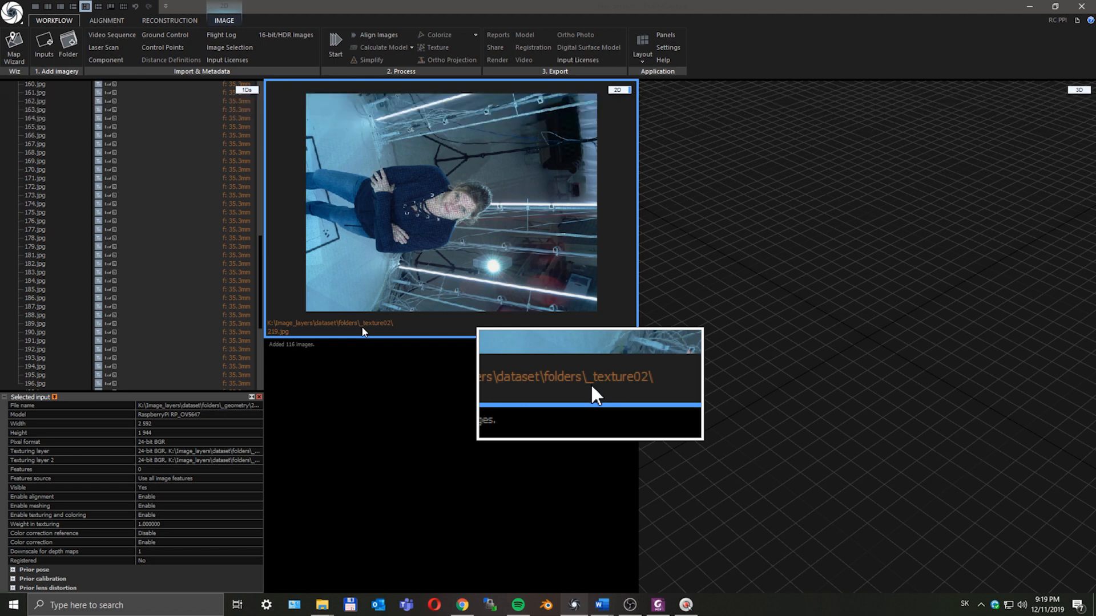
pyautogui.hotkey('shift', 'Tab')
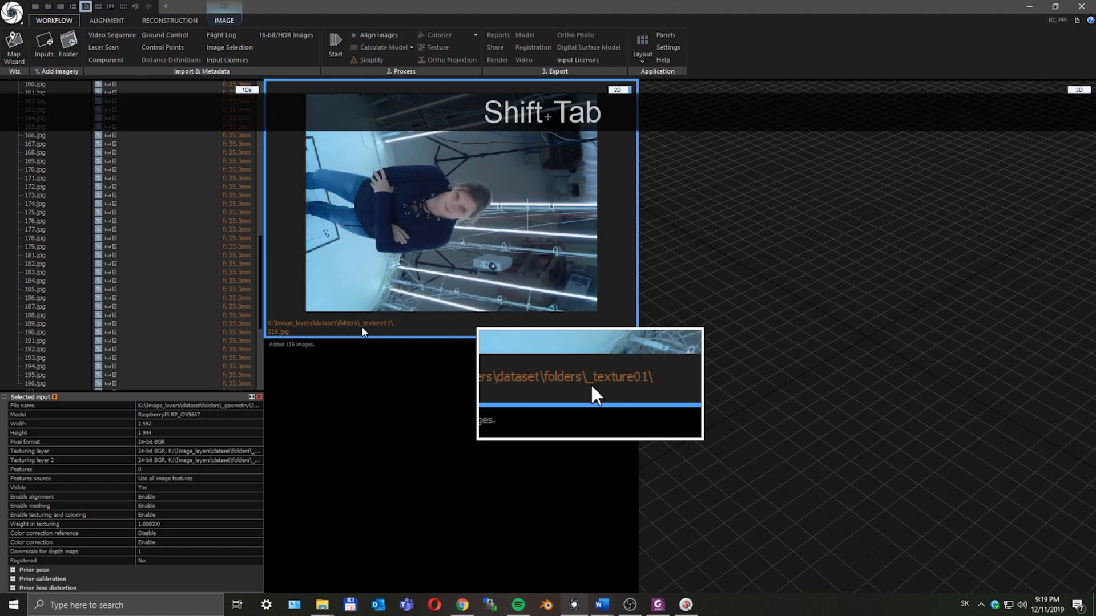
pyautogui.hotkey('shift', 'Tab')
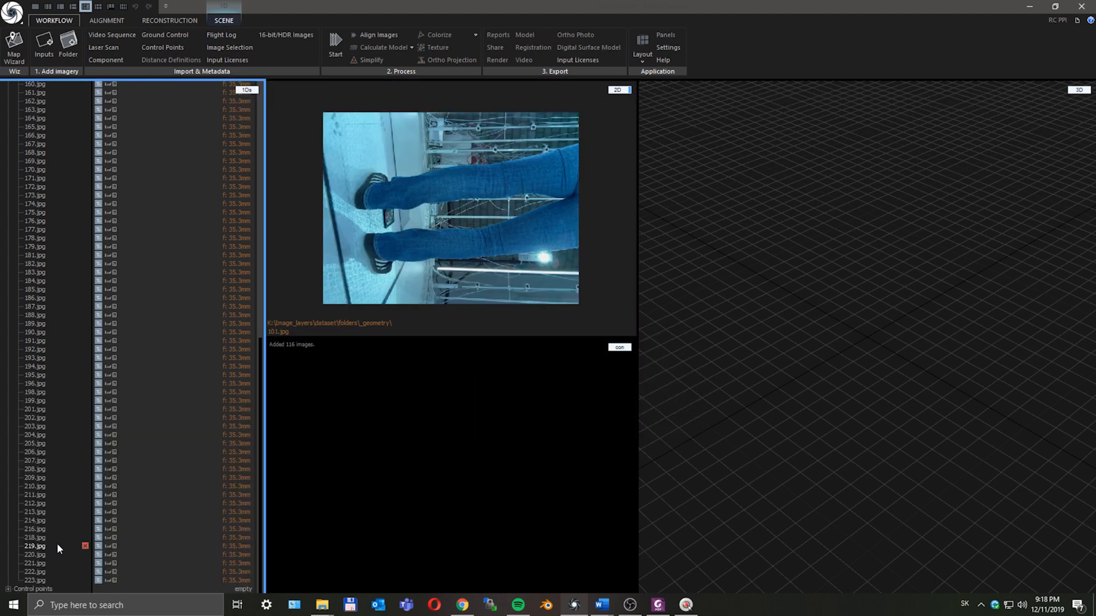
# Preview photo 219.jpg and cycle through its image layers with Tab and Shift+Tab.
pyautogui.click(54, 545)
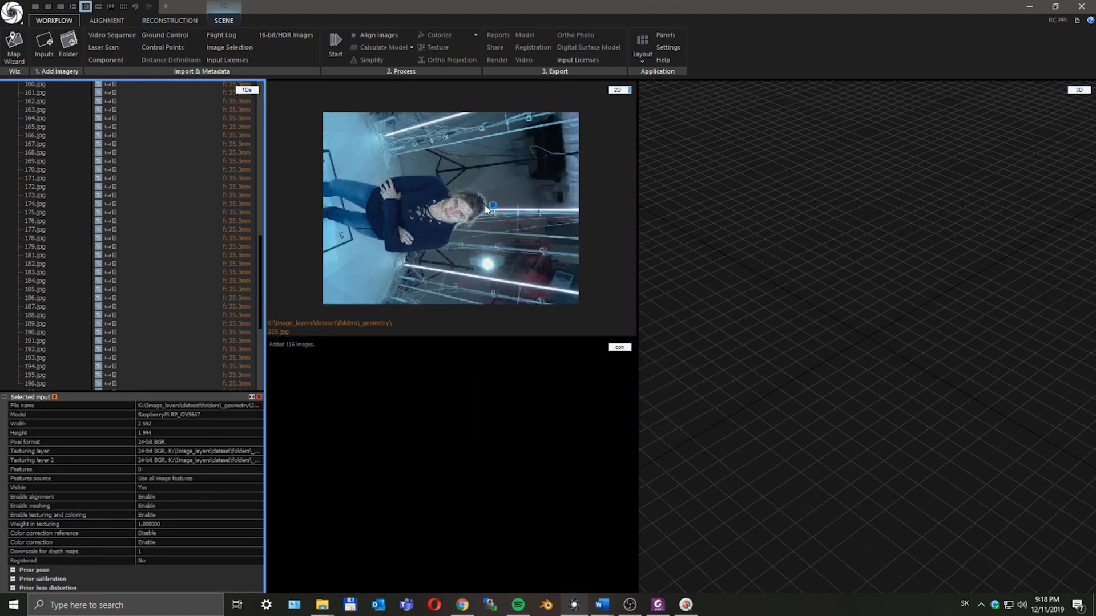
pyautogui.scroll(3, 462, 206)
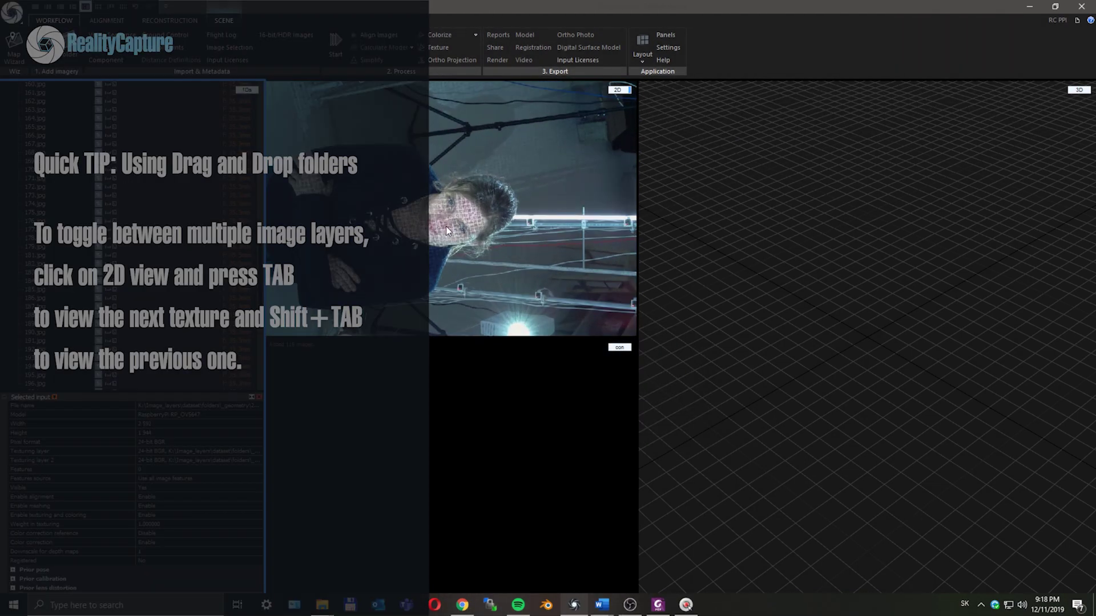
pyautogui.click(446, 226)
pyautogui.scroll(2, 468, 236)
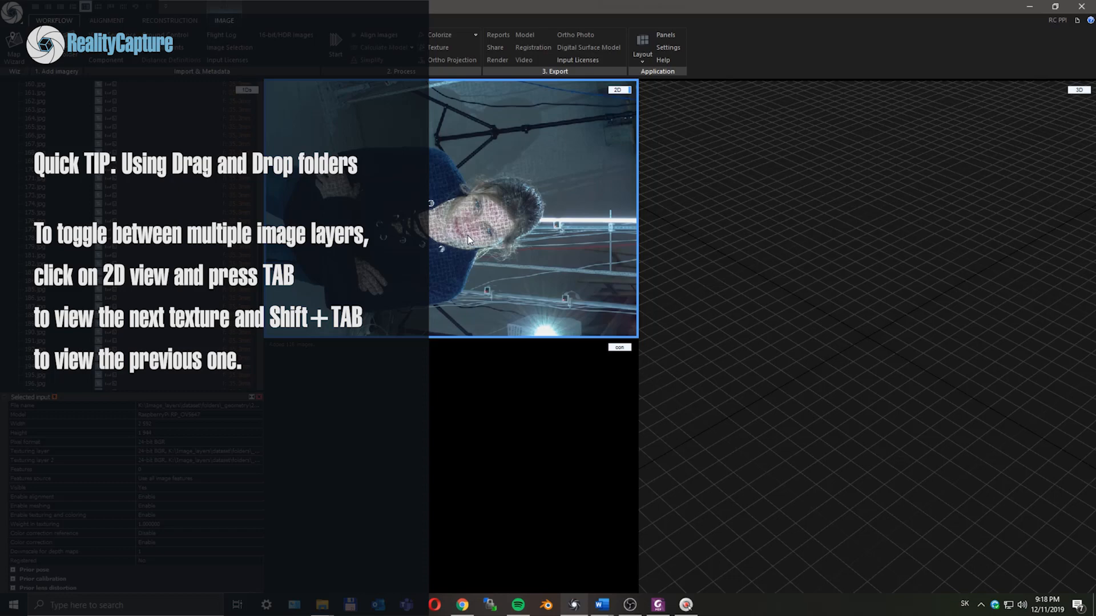
pyautogui.press('Tab')
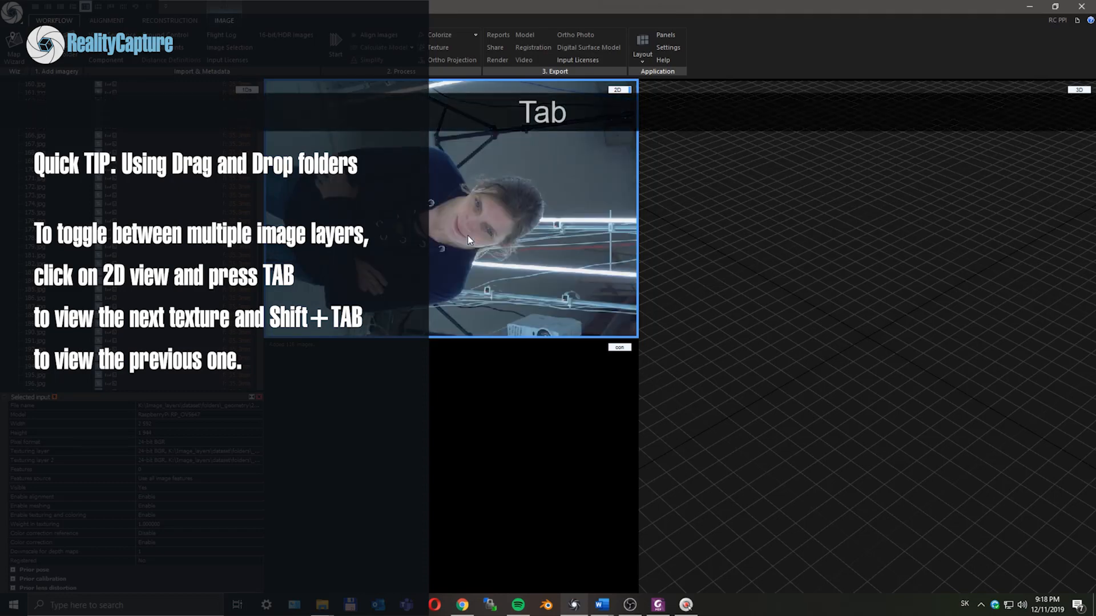
pyautogui.press('Tab')
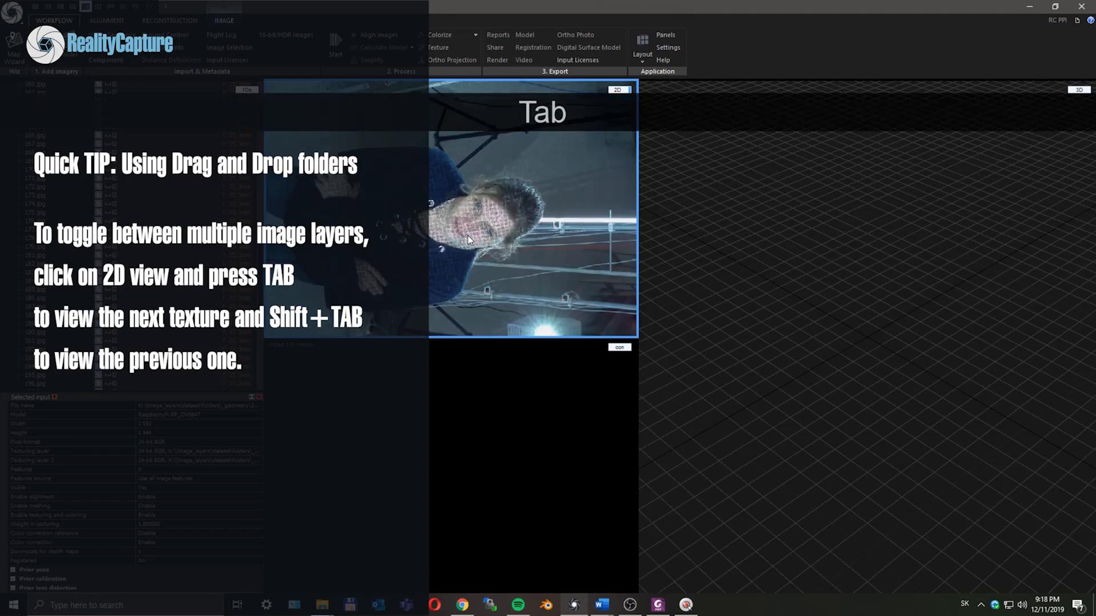
pyautogui.hotkey('shift', 'Tab')
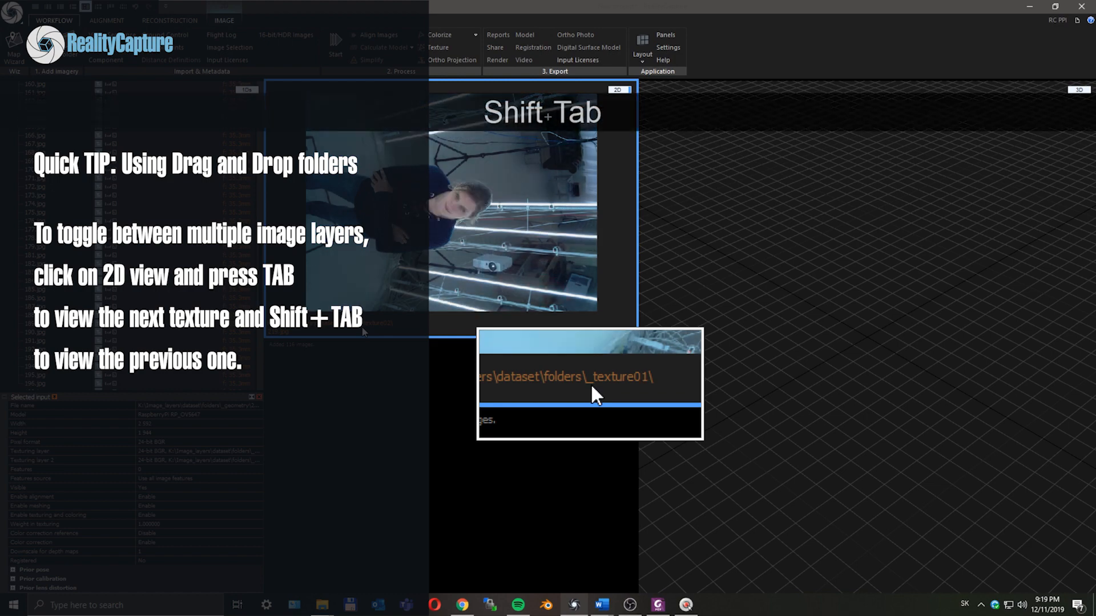
pyautogui.hotkey('shift', 'Tab')
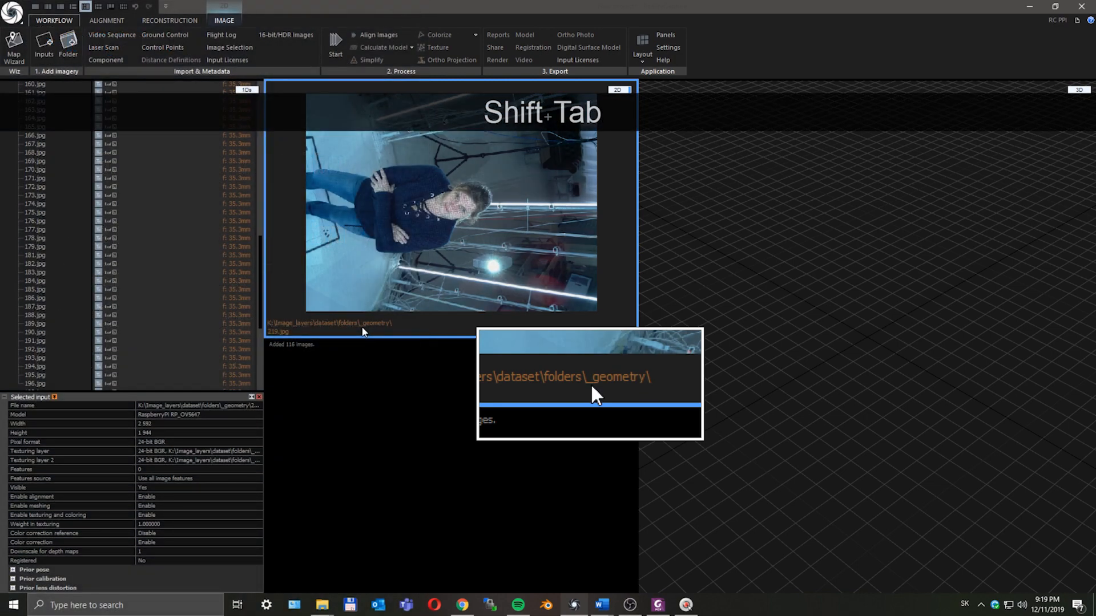
# Align all imported photos and texture the reconstructed model from the Workflow ribbon.
pyautogui.click(13, 43)
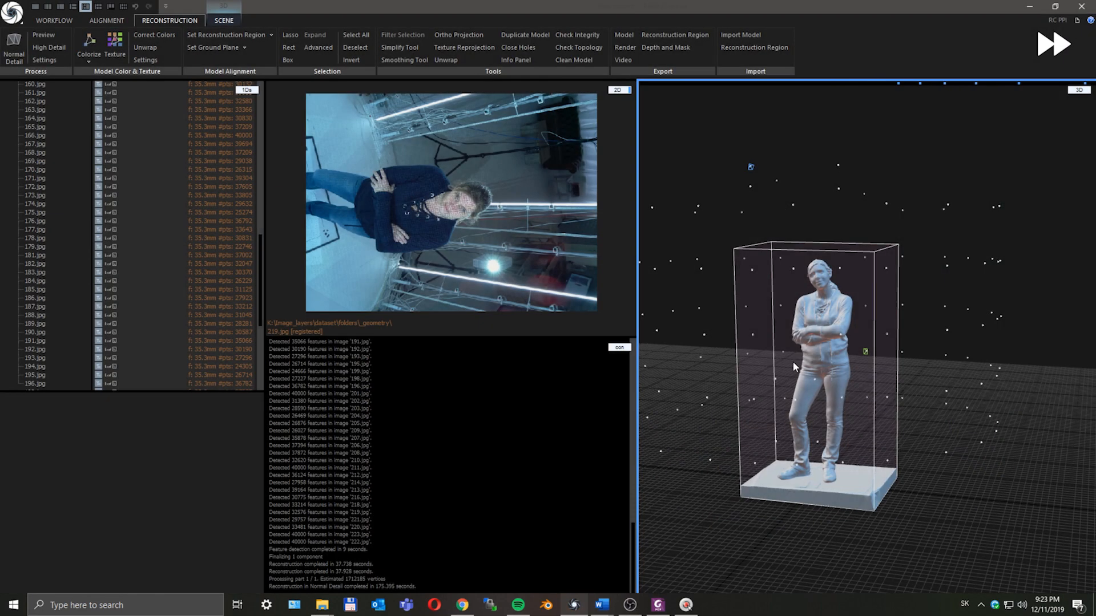
pyautogui.click(115, 44)
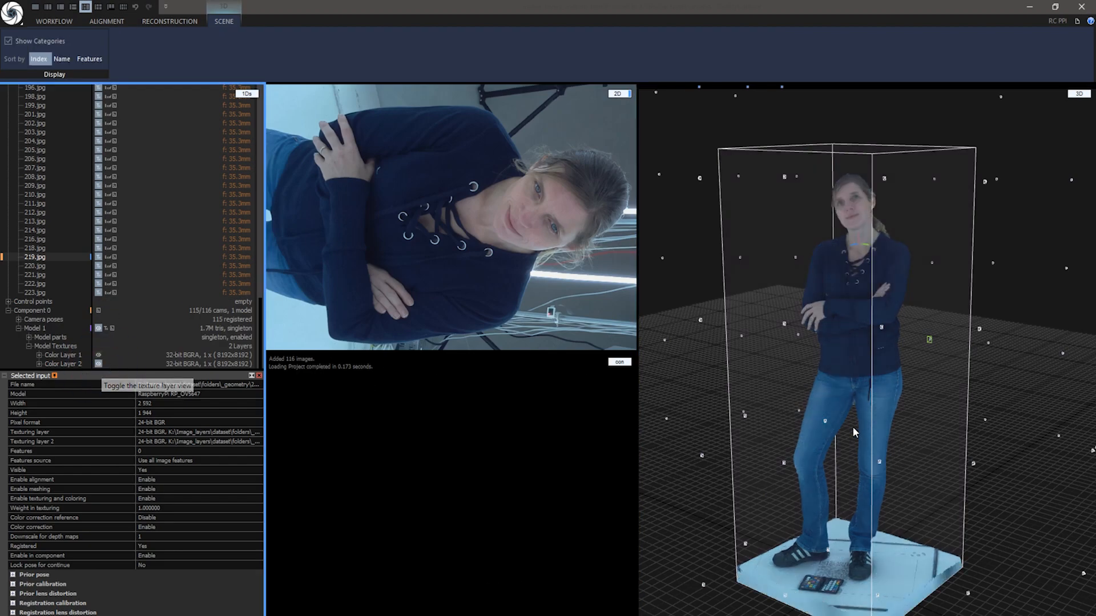
pyautogui.scroll(3, 854, 433)
pyautogui.scroll(2, 862, 303)
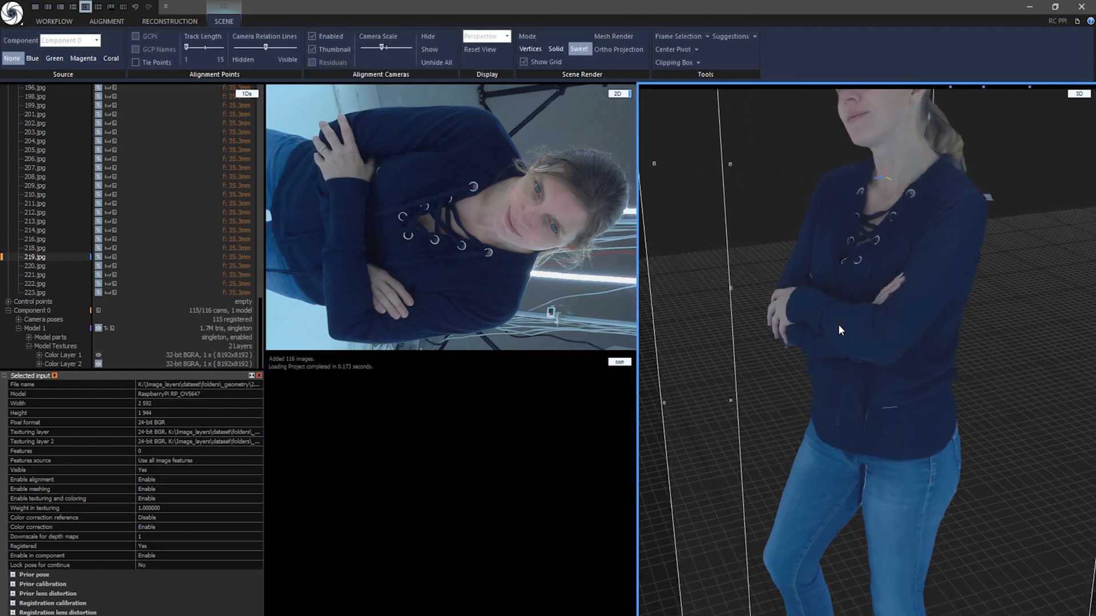
# Zoom to the face, switch the model to Color Layer 2, then orbit to the back and side.
pyautogui.moveTo(838, 324); pyautogui.dragTo(719, 604, button='right')
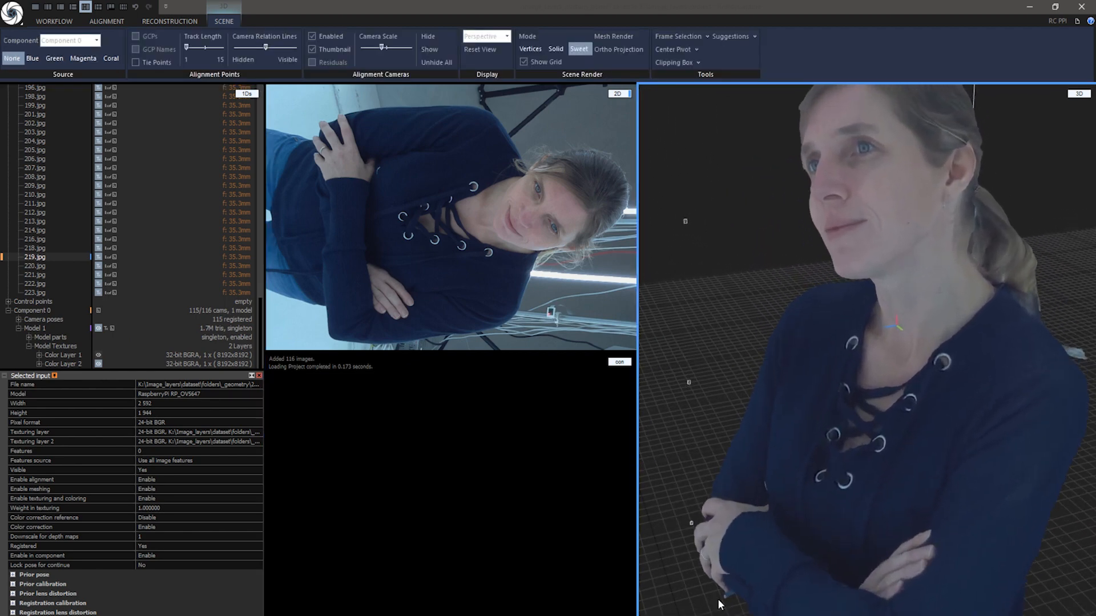
pyautogui.click(98, 364)
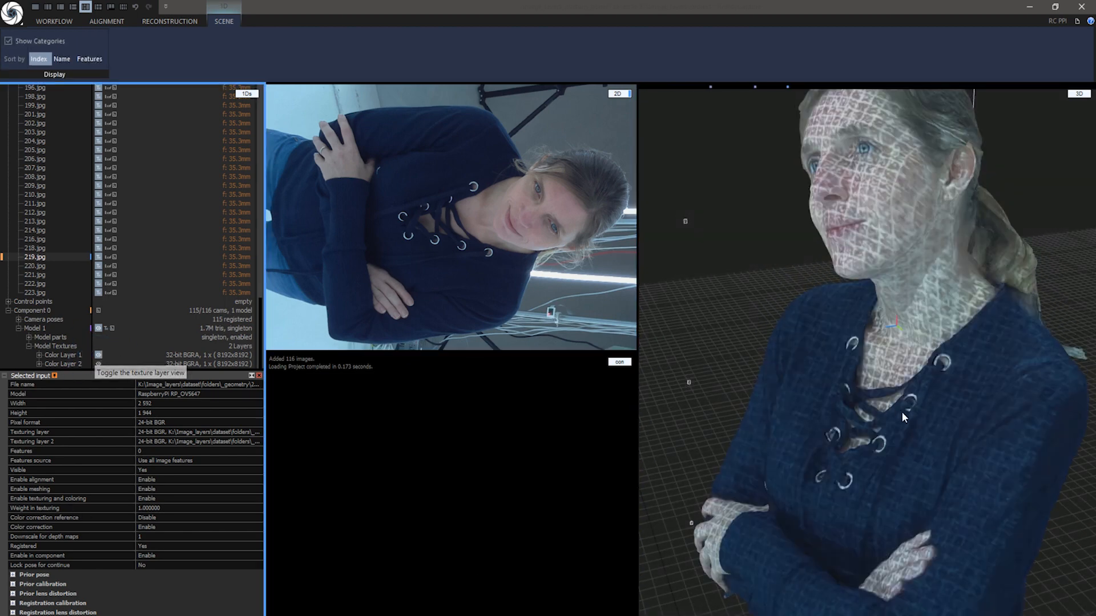
pyautogui.moveTo(932, 430); pyautogui.dragTo(758, 439)
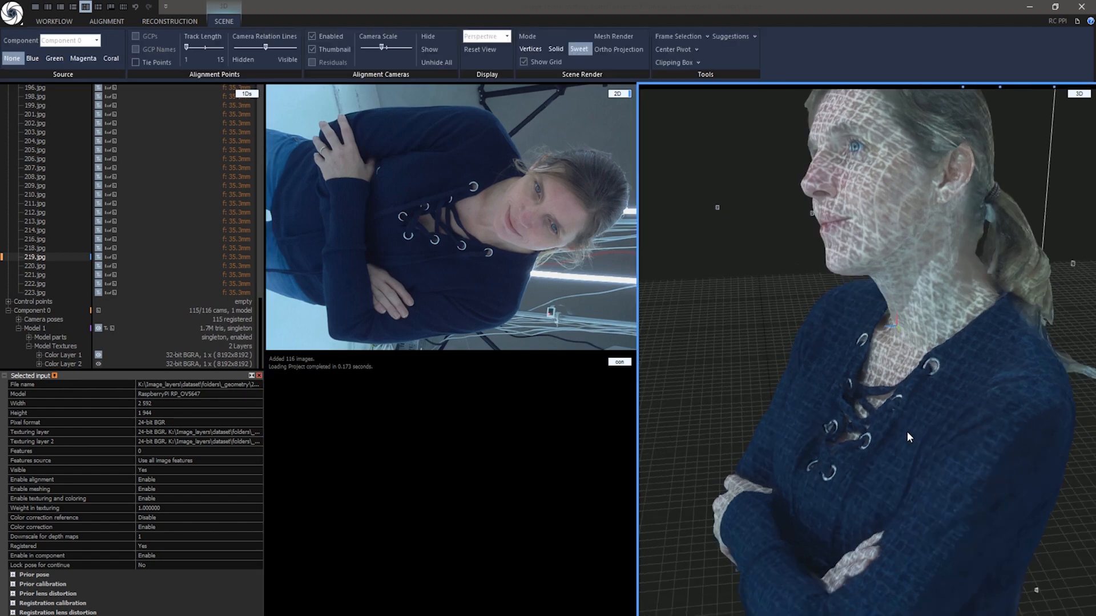
pyautogui.moveTo(993, 433); pyautogui.dragTo(799, 426)
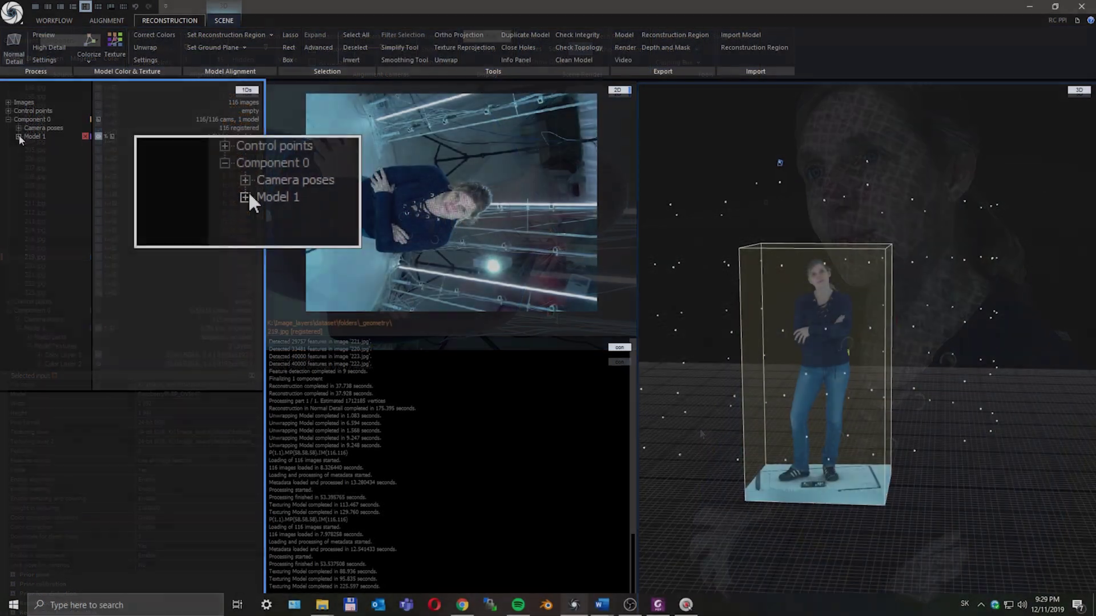
# Expand Model 1 and its Model Textures, then toggle the visibility of Color Layer 1.
pyautogui.click(19, 136)
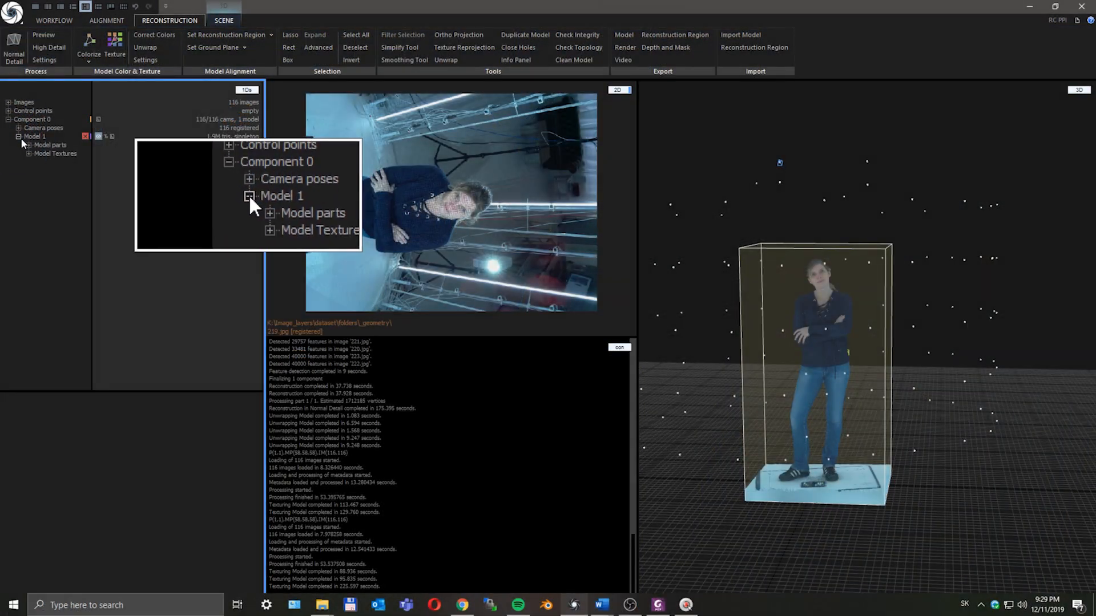
pyautogui.click(30, 153)
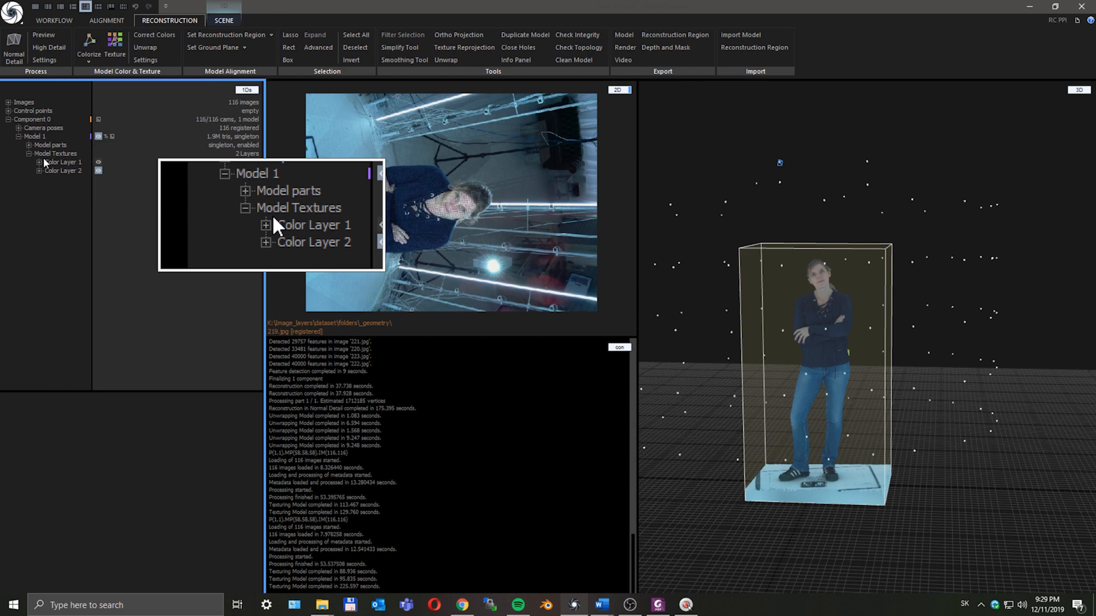
pyautogui.click(98, 163)
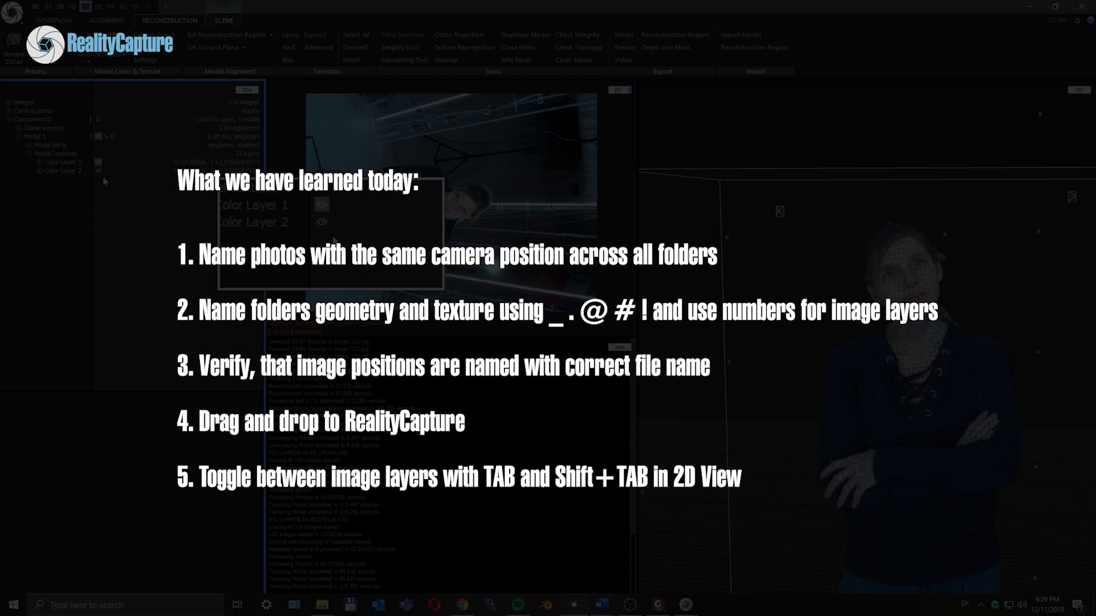
# Toggle Color Layer 2, answer the Save Project prompt and orbit the model to its front.
pyautogui.click(99, 173)
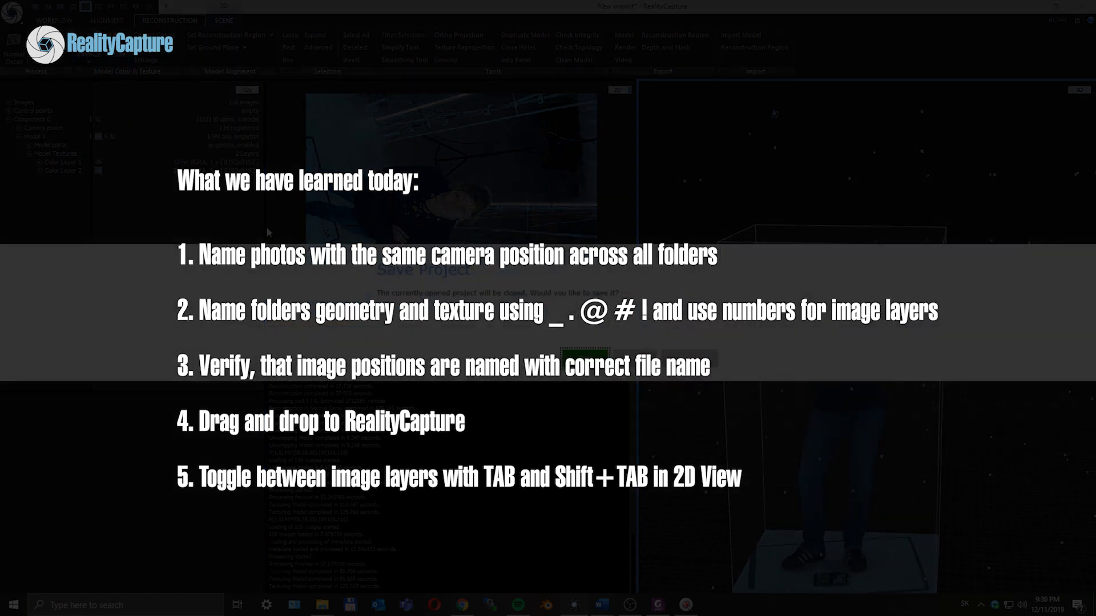
pyautogui.click(635, 359)
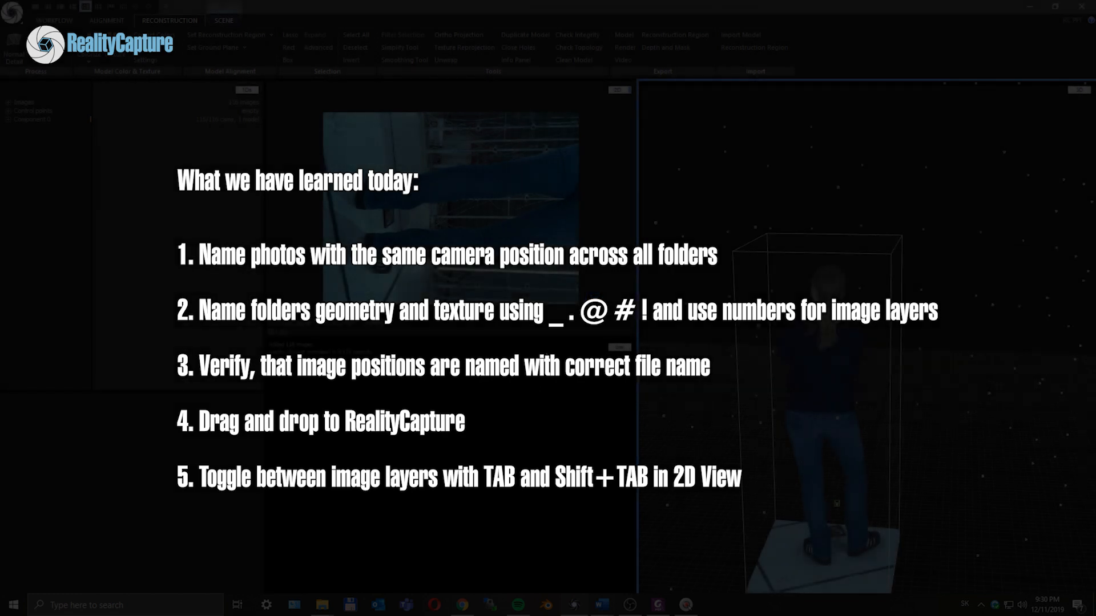
pyautogui.moveTo(776, 460); pyautogui.dragTo(850, 450)
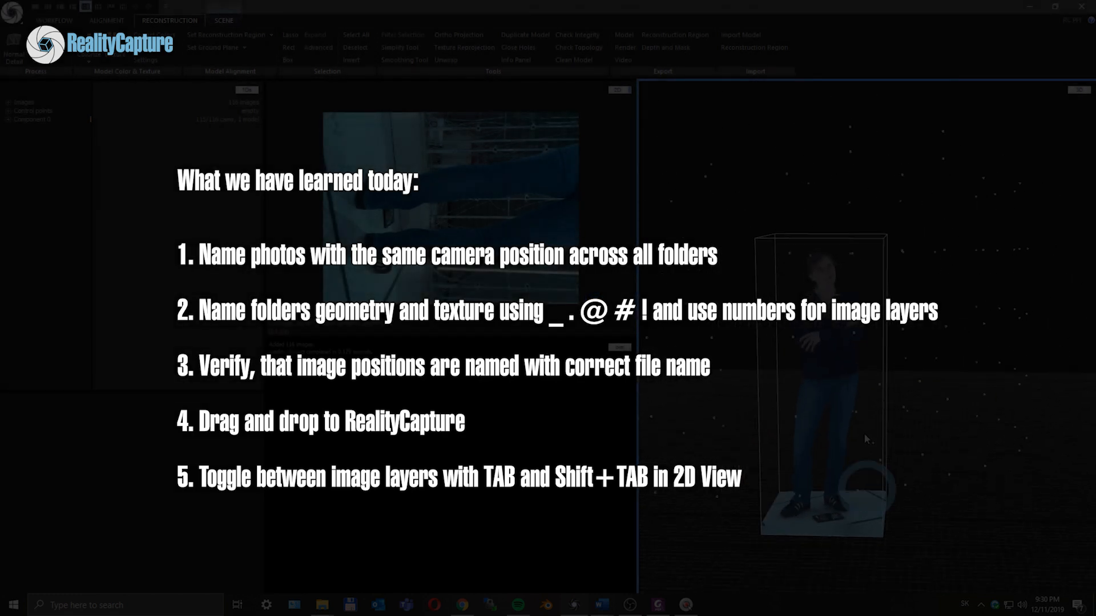
pyautogui.scroll(2, 823, 397)
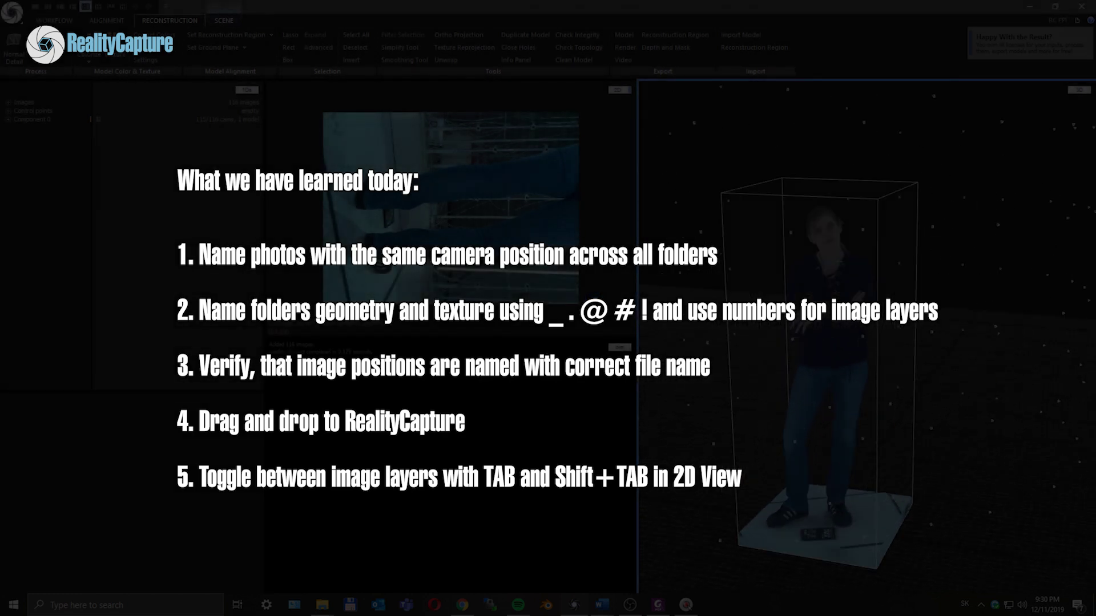
# Browse the Images list to another photo, then start exporting the model as a mesh file.
pyautogui.click(8, 103)
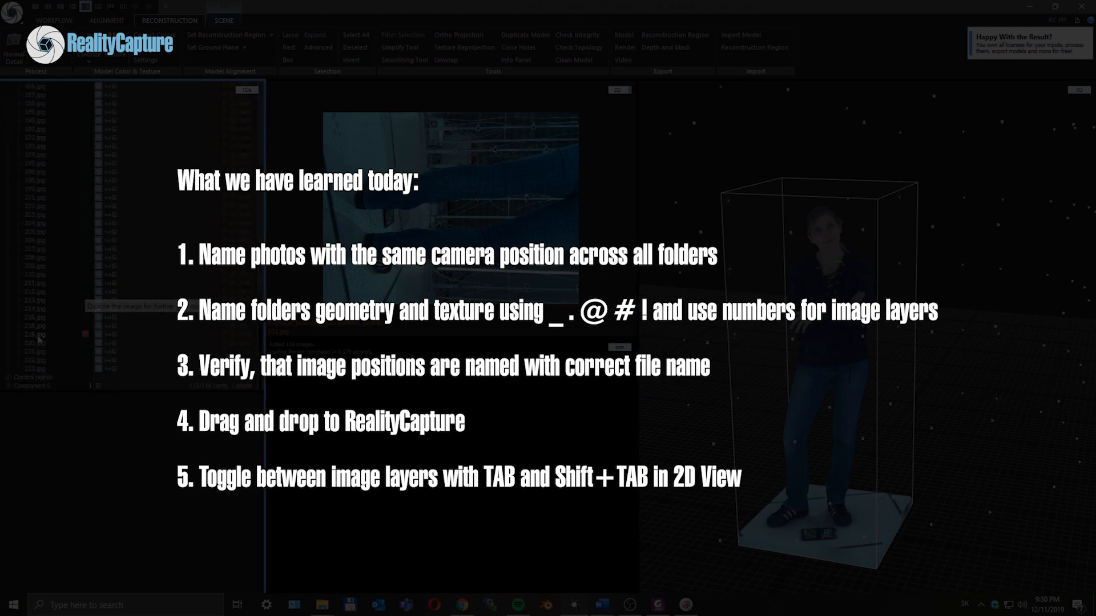
pyautogui.scroll(-10, 38, 334)
pyautogui.click(38, 334)
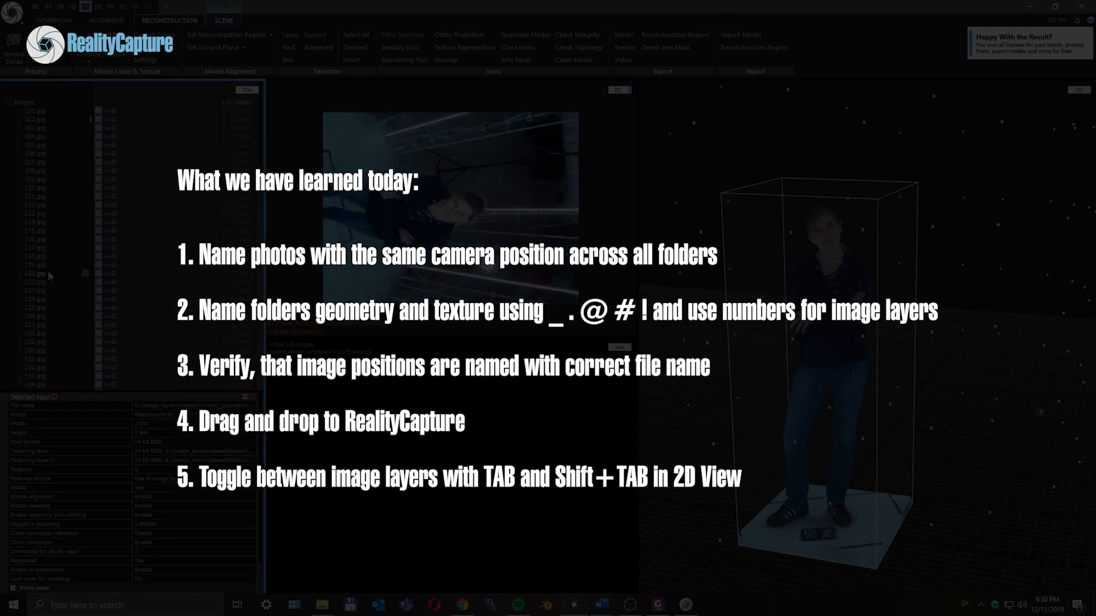
pyautogui.click(8, 103)
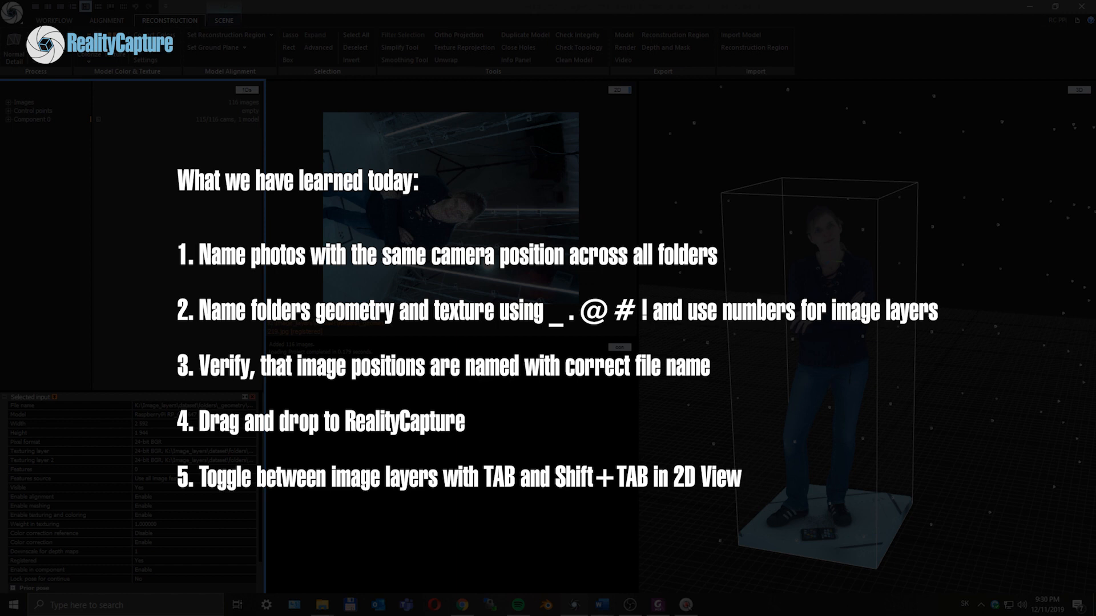
pyautogui.moveTo(842, 328); pyautogui.dragTo(776, 365)
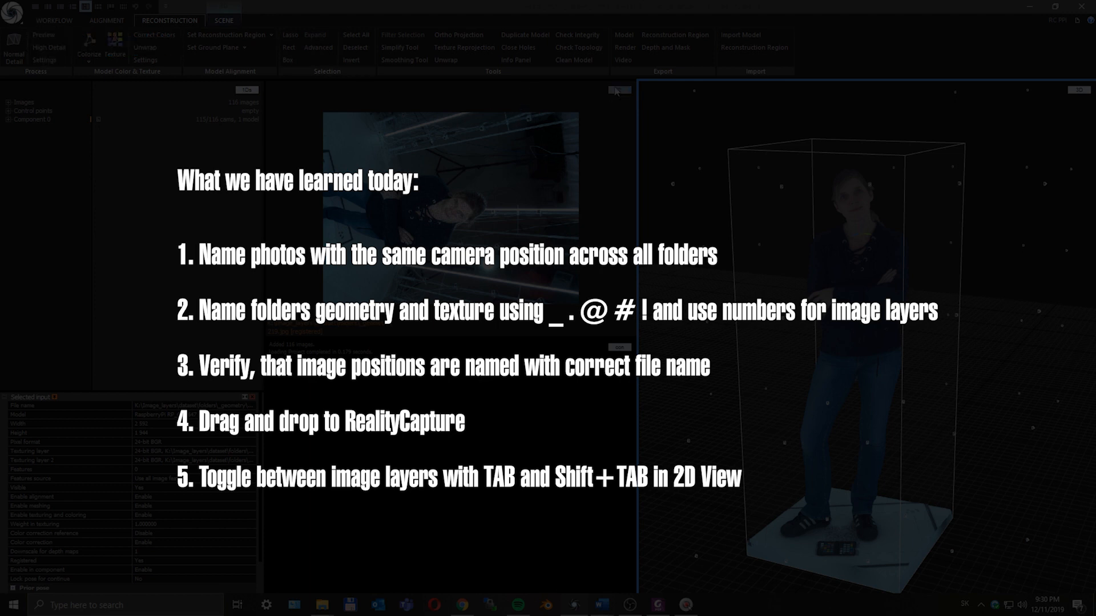
pyautogui.click(626, 38)
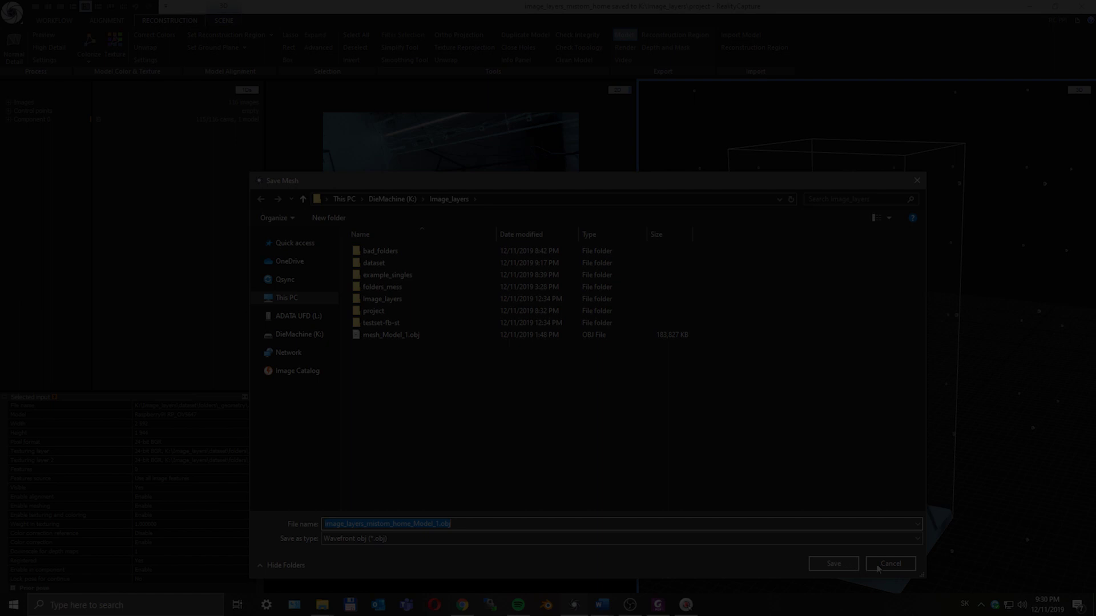
# Cancel the Save Mesh dialog and return to the Workflow ribbon.
pyautogui.click(888, 564)
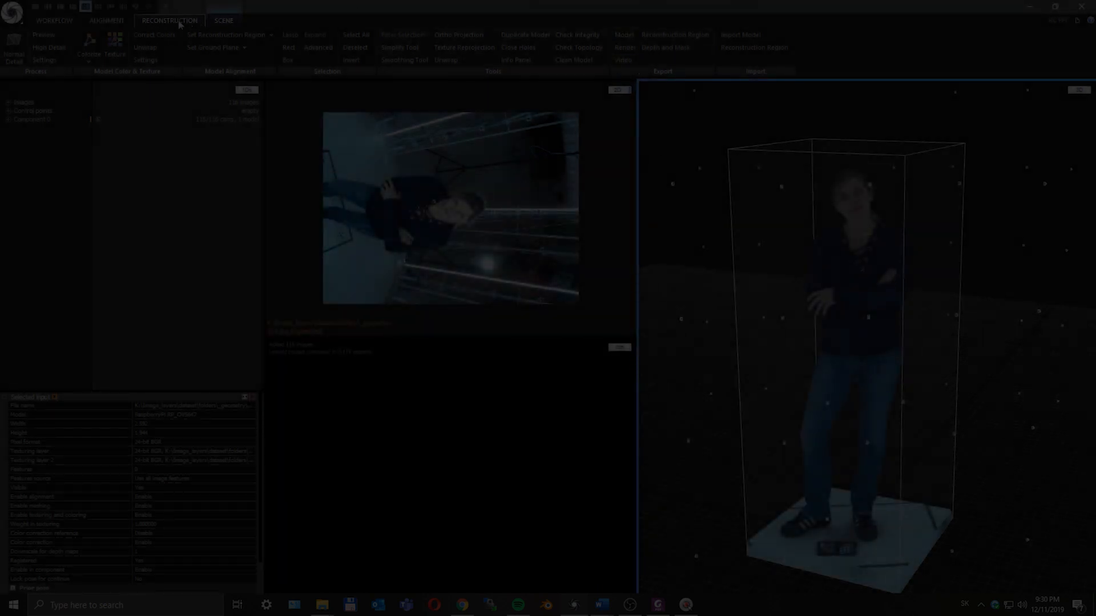
pyautogui.click(56, 20)
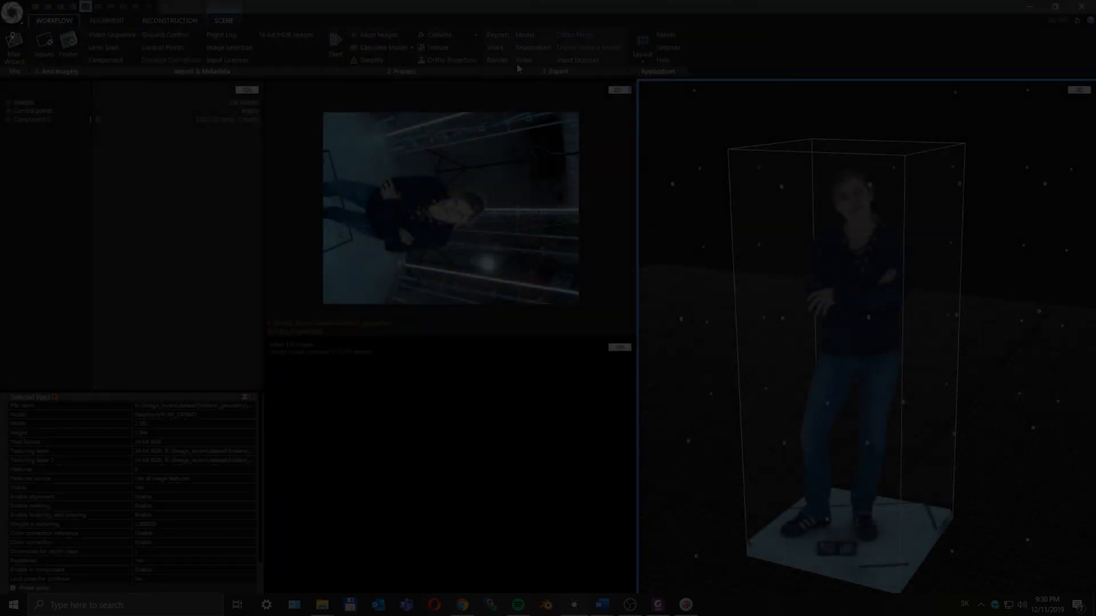